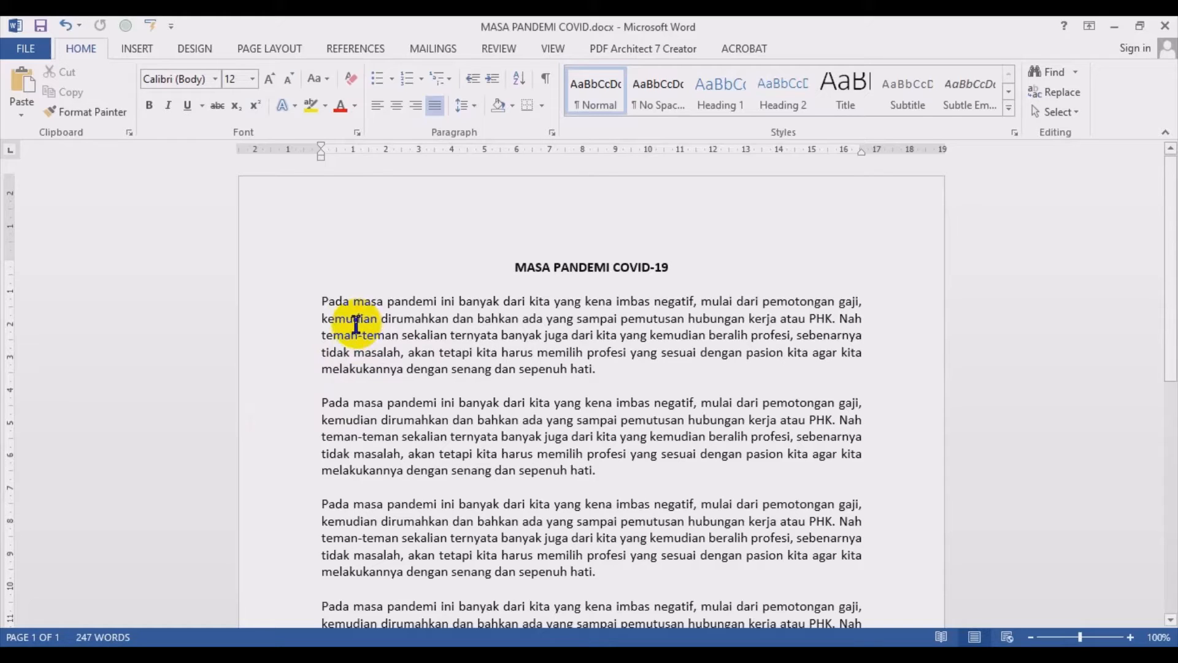
{"action": "left_click", "coordinate": [335, 386]}
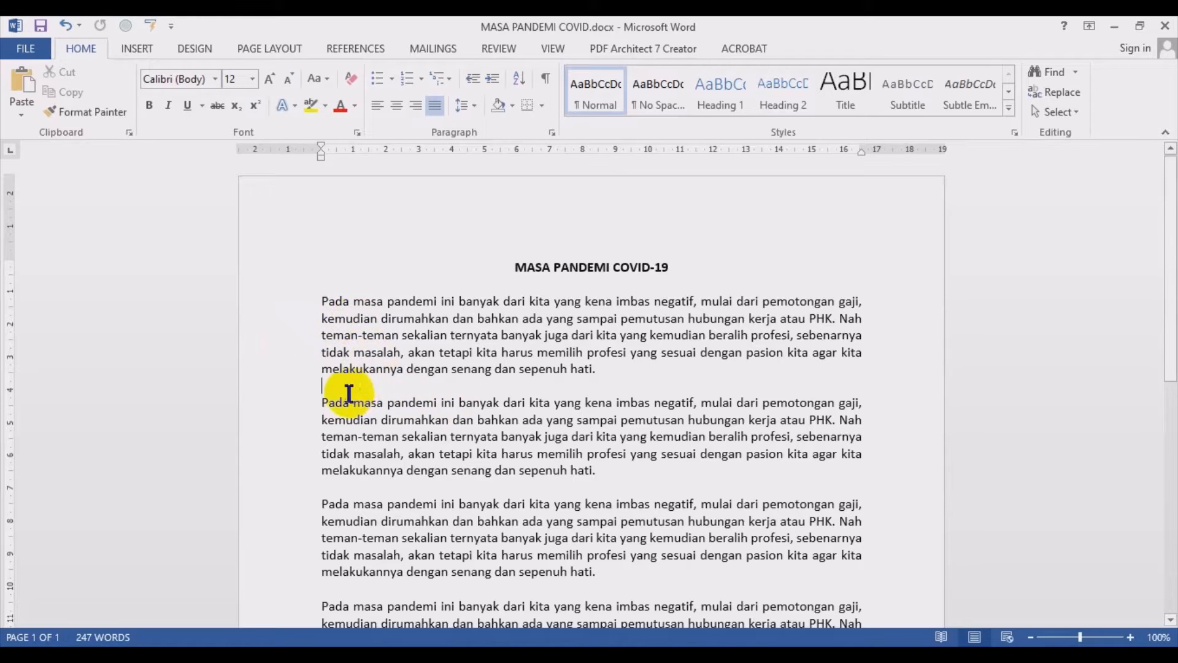
{"action": "double_click", "coordinate": [251, 338]}
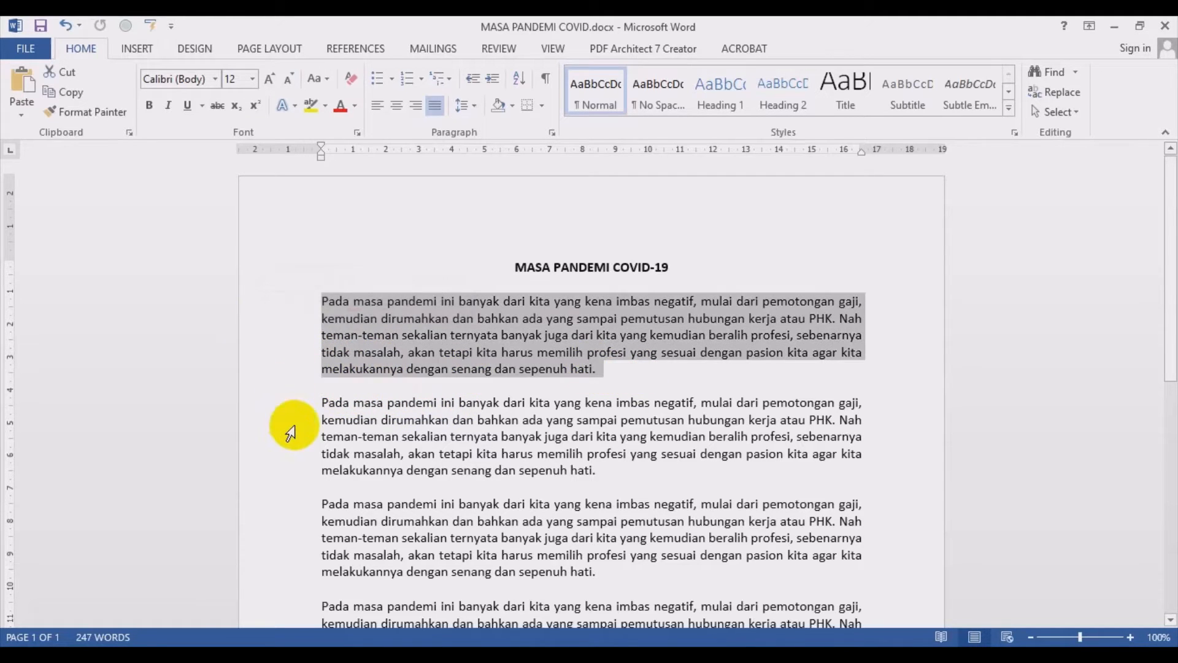
{"action": "double_click", "coordinate": [286, 431]}
Join the second body paragraph onto the end of the first, removing the blank line between them
{"action": "left_click", "coordinate": [633, 359]}
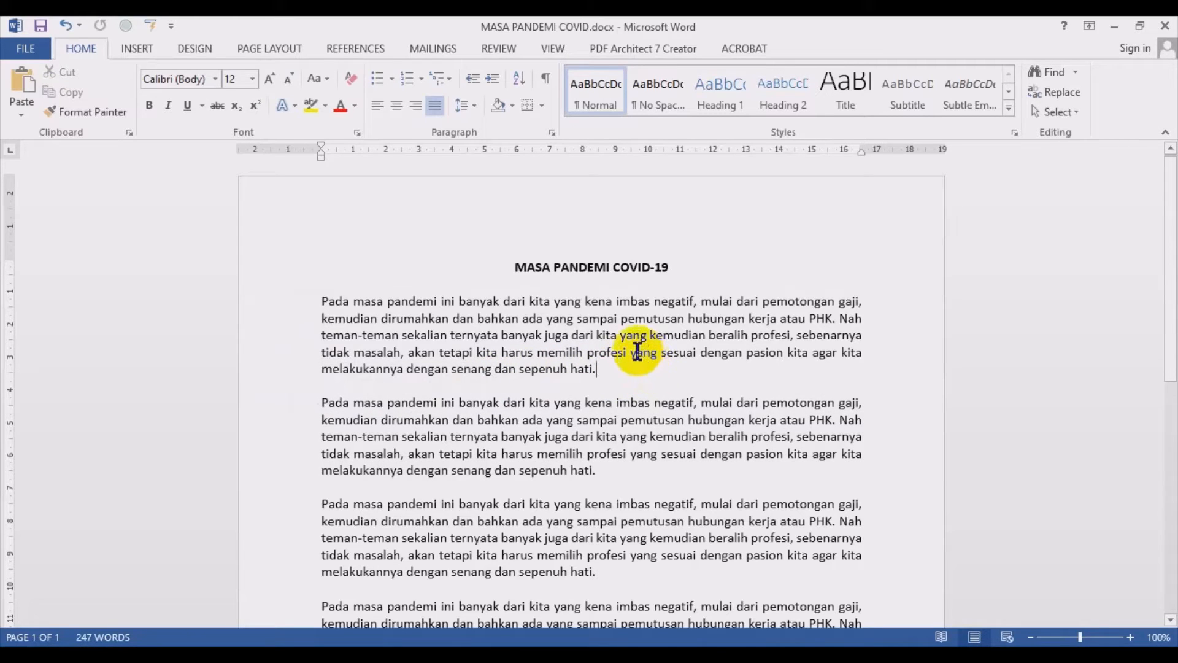
{"action": "left_click", "coordinate": [580, 376]}
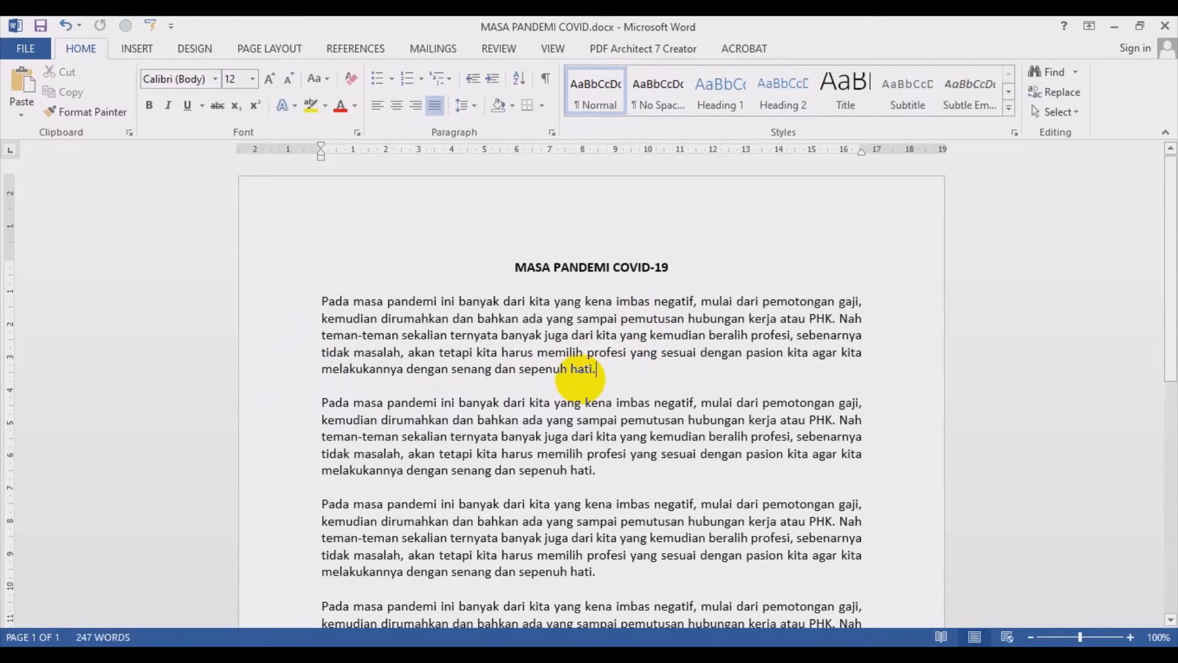
{"action": "key", "text": "Delete"}
{"action": "key", "text": "Delete"}
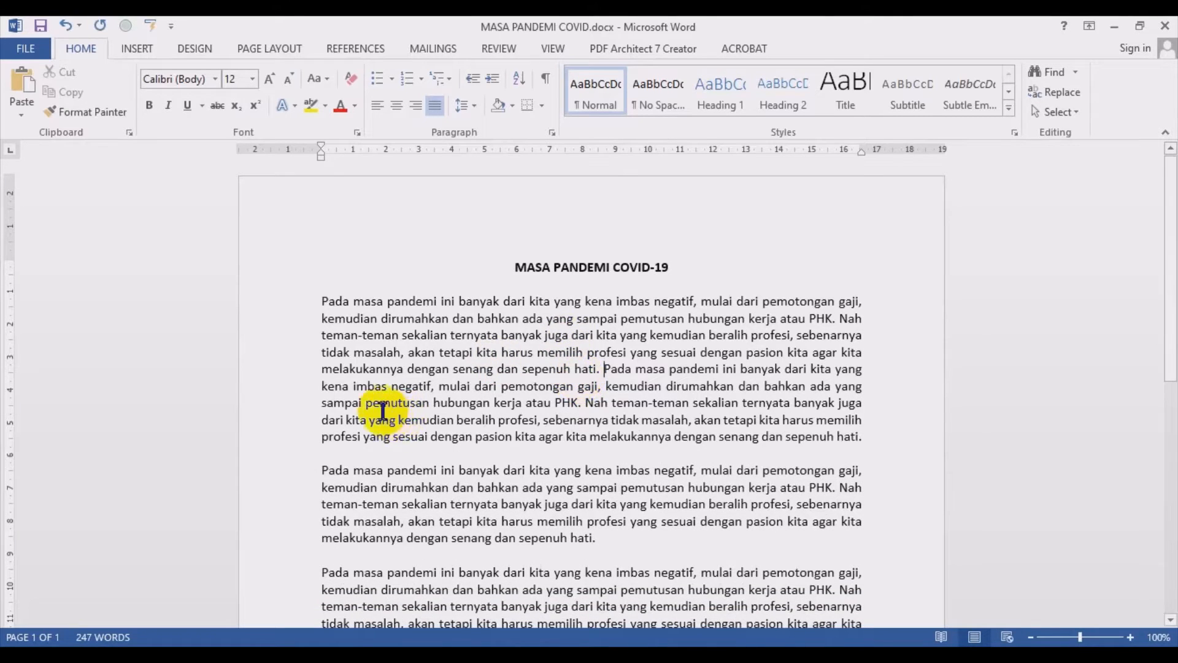
Merge the last two body paragraphs into one by removing the blank line that separates them
{"action": "scroll", "coordinate": [368, 408], "scroll_direction": "down", "scroll_amount": 2}
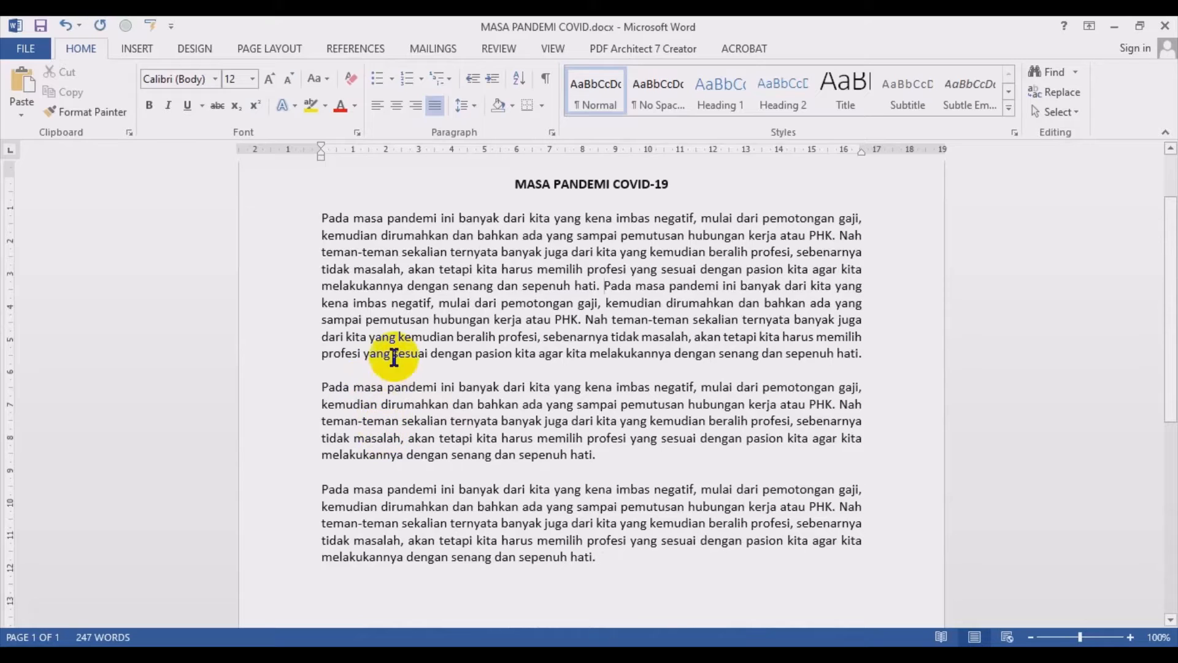
{"action": "left_click", "coordinate": [396, 477]}
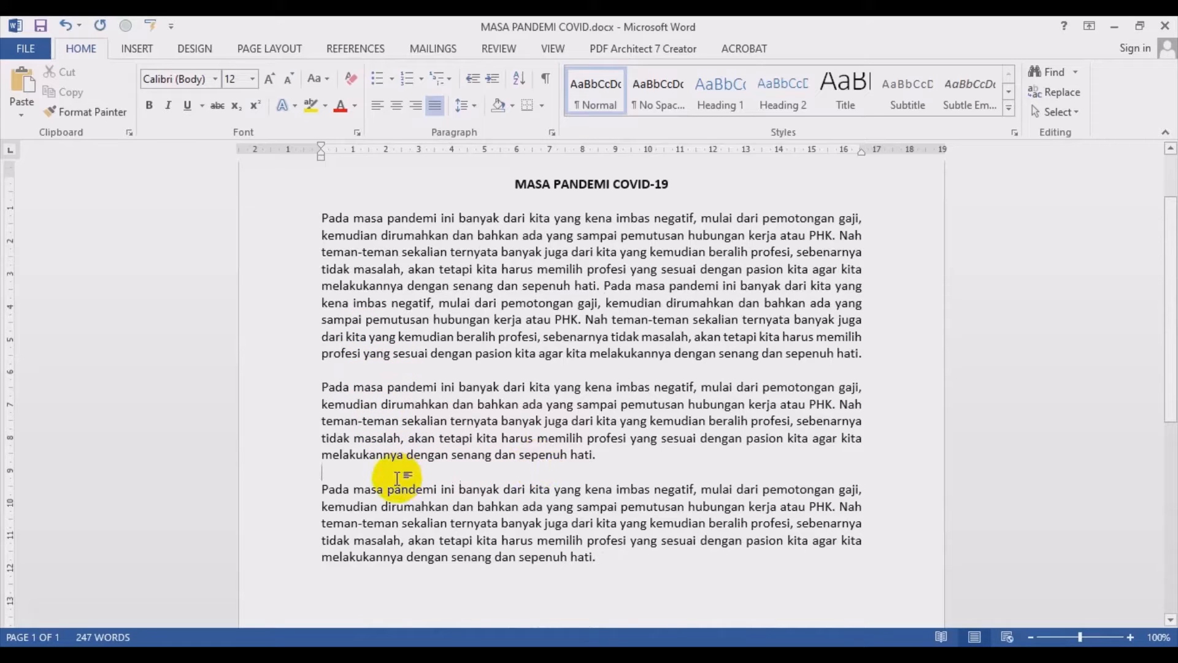
{"action": "key", "text": "BackSpace"}
{"action": "key", "text": "Delete"}
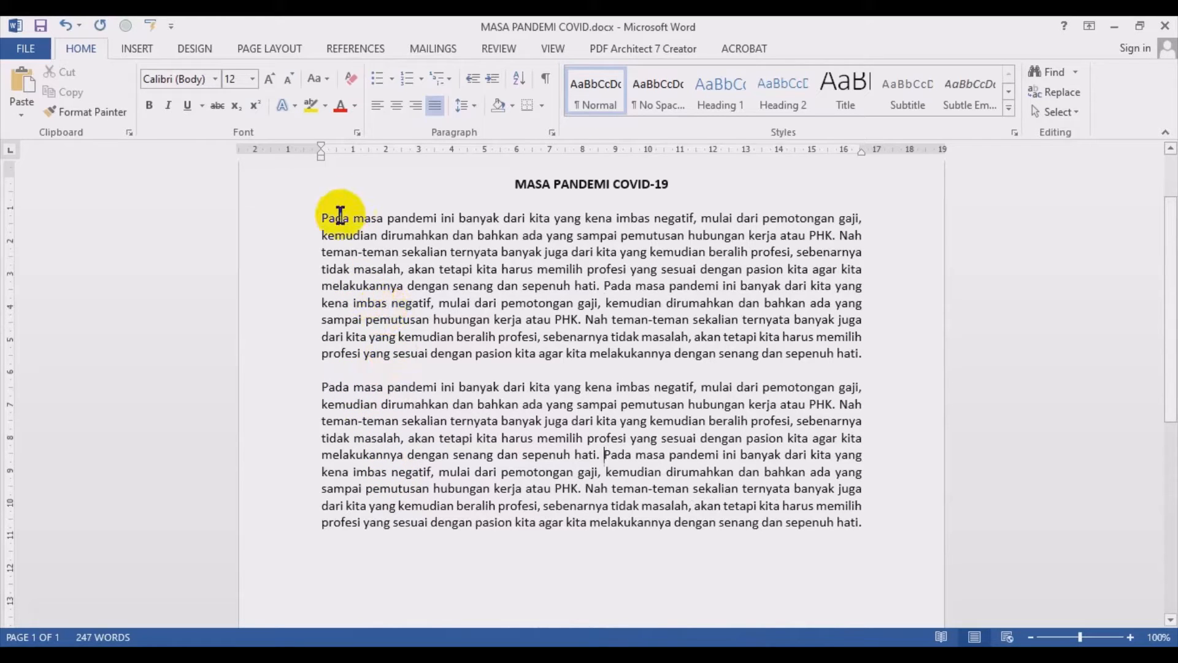
{"action": "double_click", "coordinate": [335, 387]}
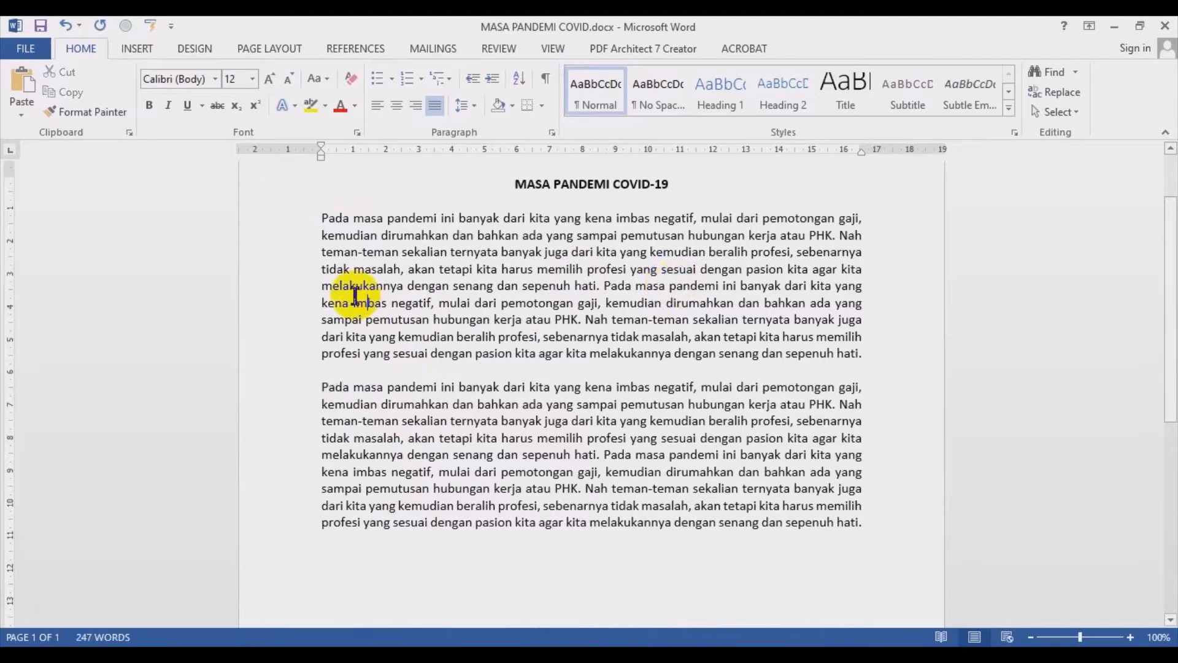
{"action": "double_click", "coordinate": [264, 273]}
{"action": "double_click", "coordinate": [268, 421]}
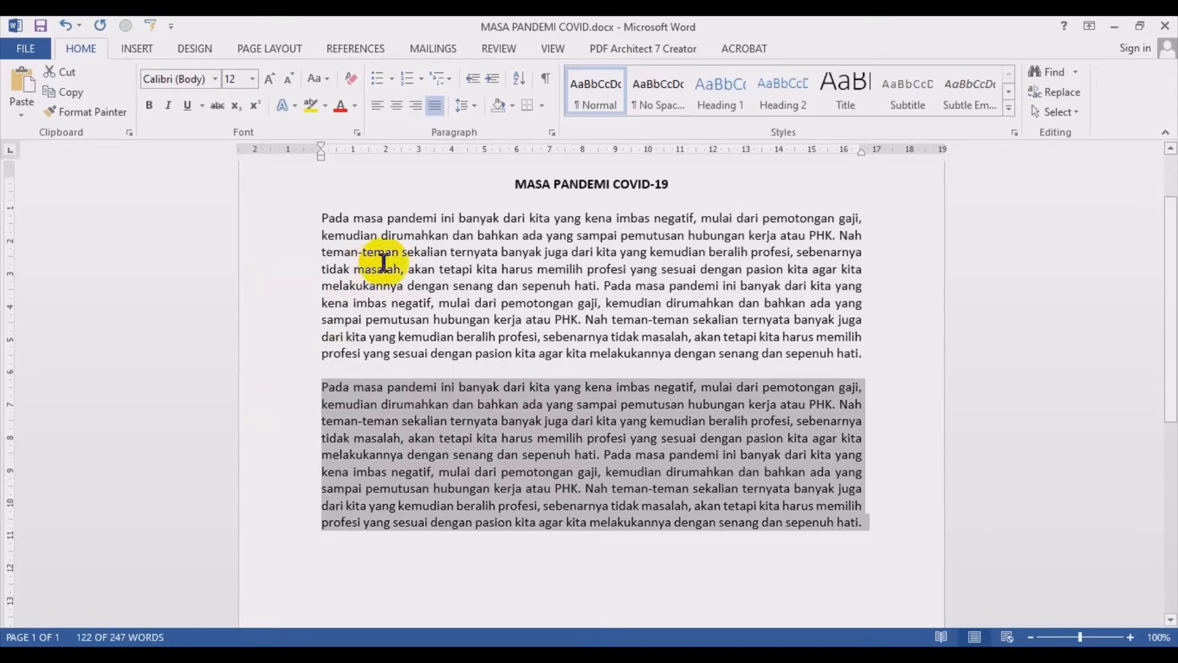
{"action": "left_click", "coordinate": [390, 253]}
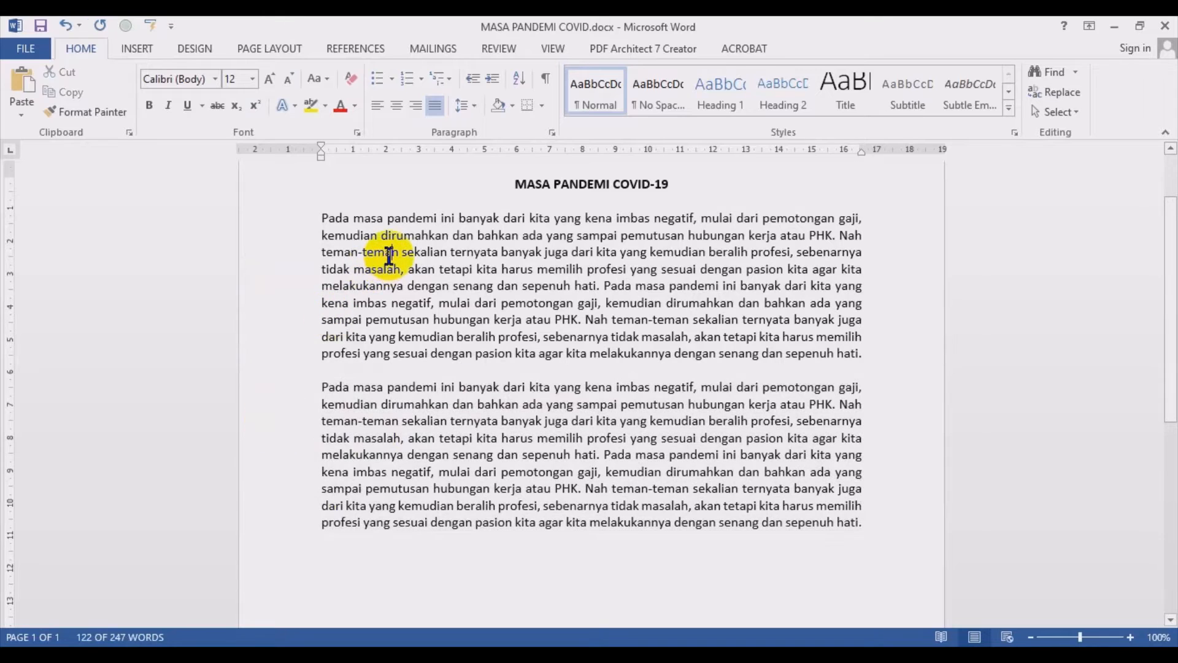
{"action": "left_click", "coordinate": [326, 218]}
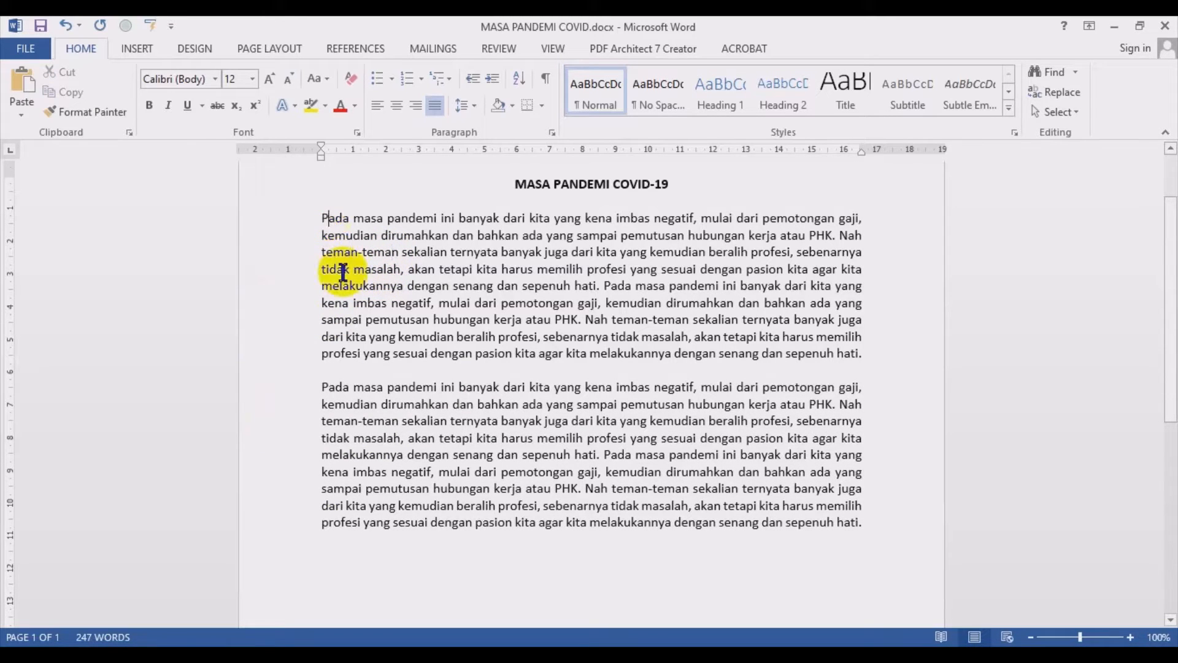
{"action": "double_click", "coordinate": [276, 265]}
{"action": "left_click", "coordinate": [282, 443]}
{"action": "double_click", "coordinate": [281, 443]}
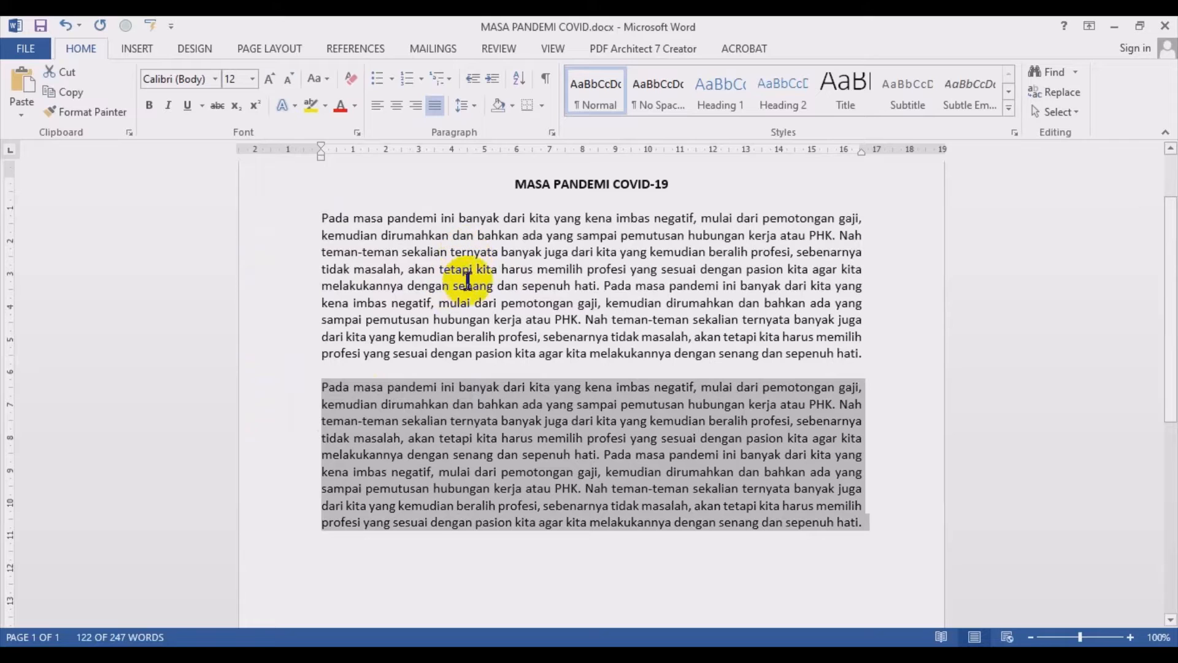
{"action": "left_click", "coordinate": [435, 286]}
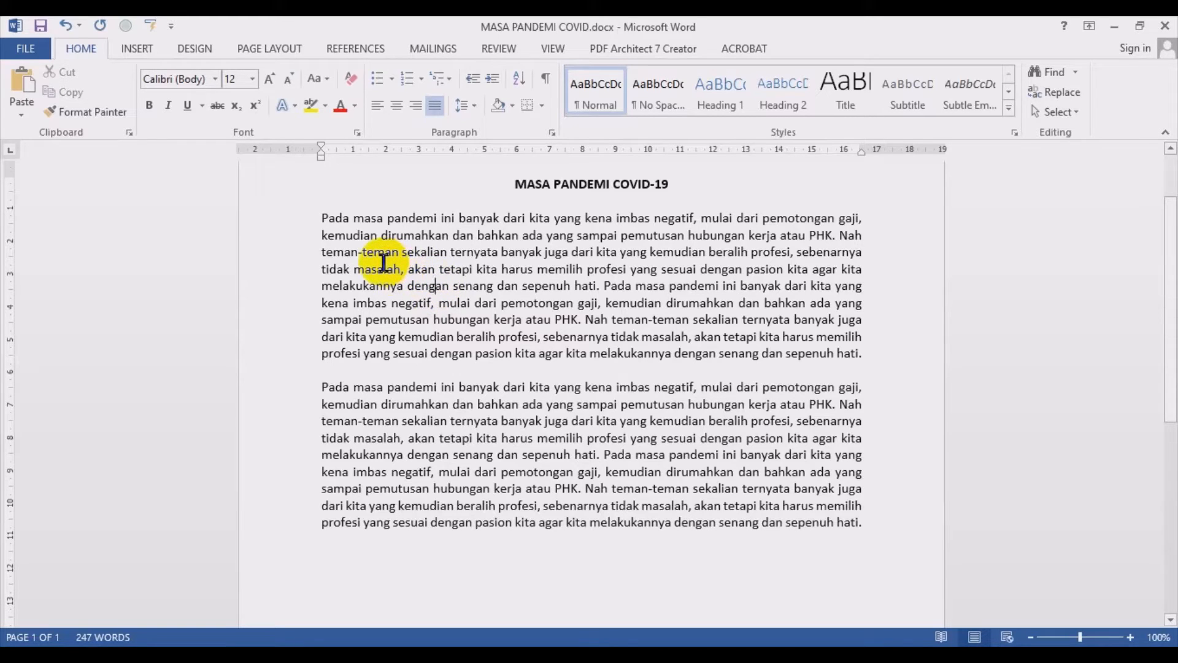
{"action": "double_click", "coordinate": [265, 263]}
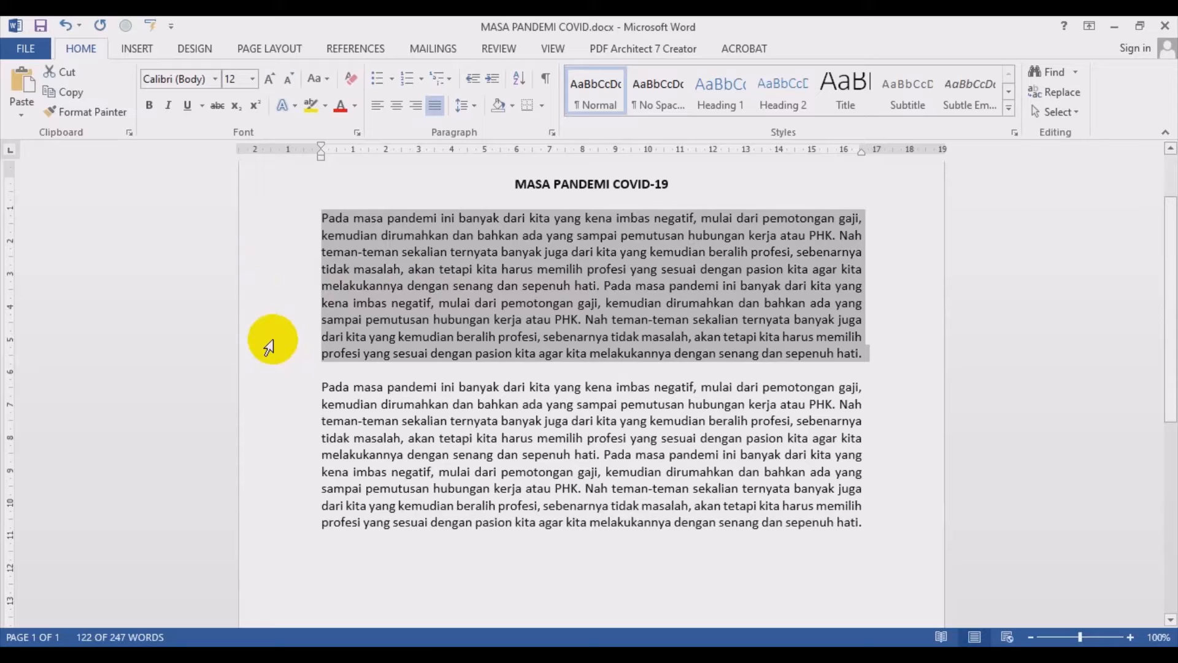
{"action": "left_click", "coordinate": [462, 269]}
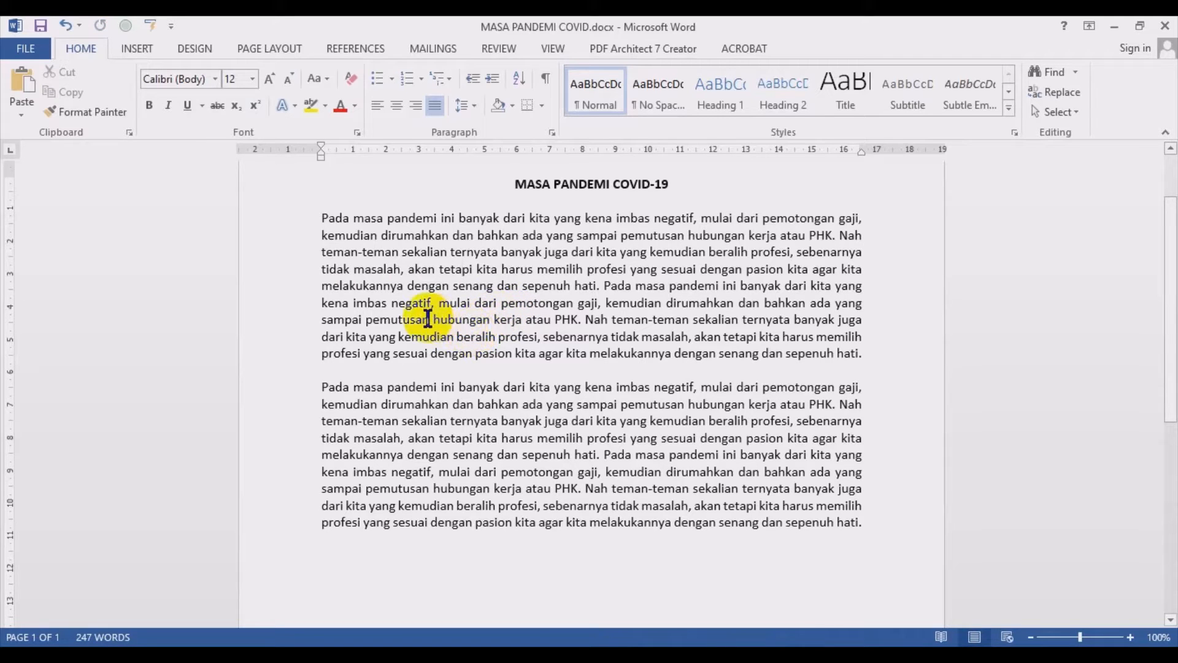
{"action": "double_click", "coordinate": [264, 267]}
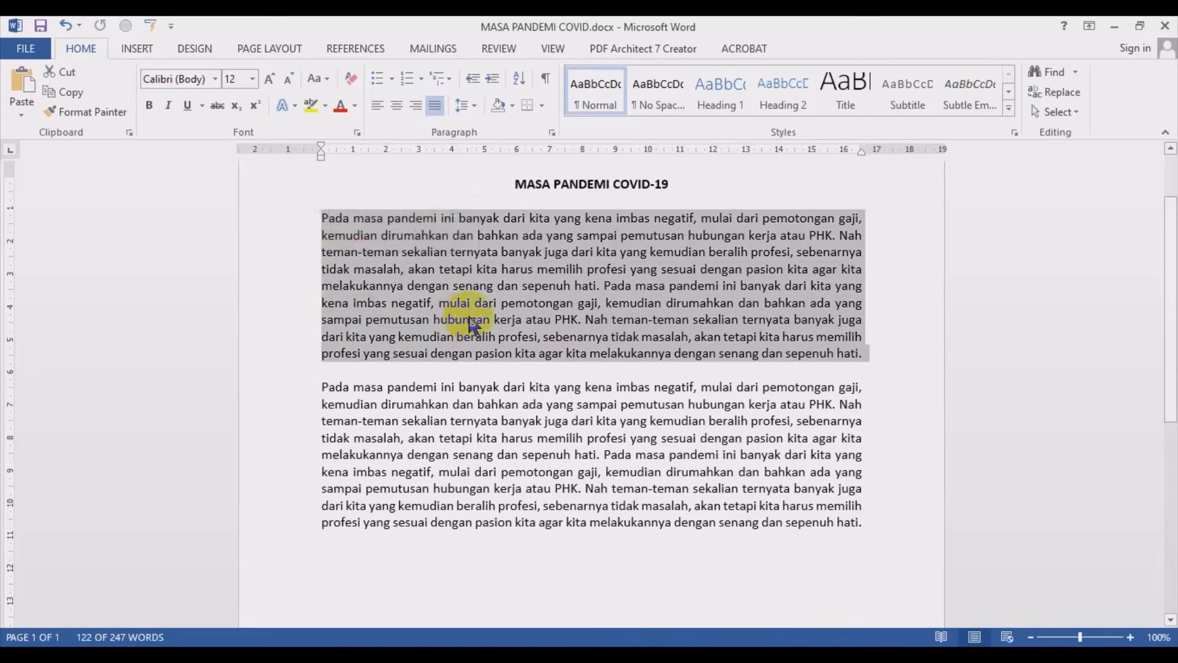
{"action": "left_click", "coordinate": [469, 316]}
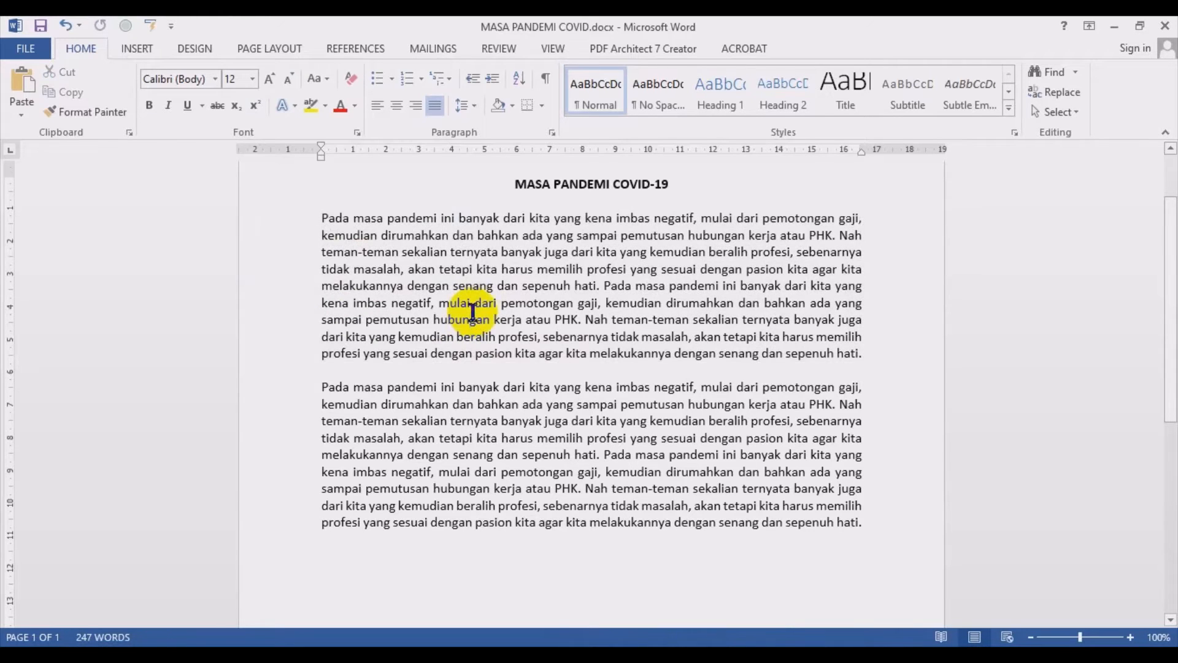
Configure a drop cap for the first body paragraph with the In margin position and the Times New Roman font
{"action": "left_click", "coordinate": [498, 268]}
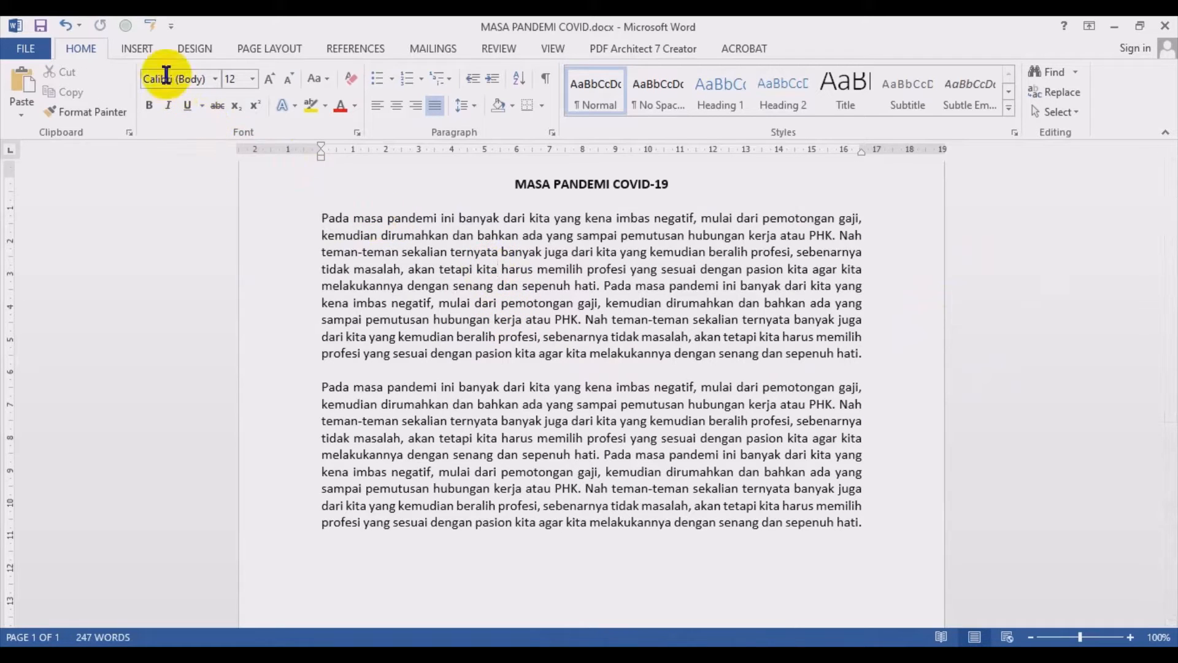
{"action": "left_click", "coordinate": [142, 46]}
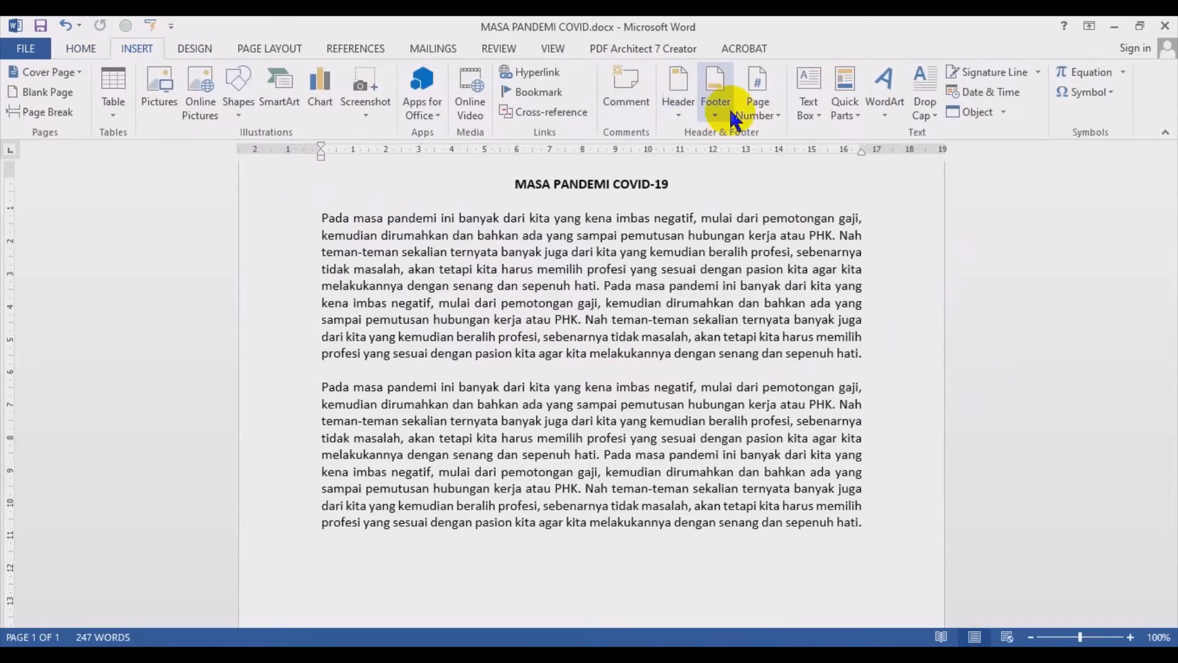
{"action": "left_click", "coordinate": [924, 105]}
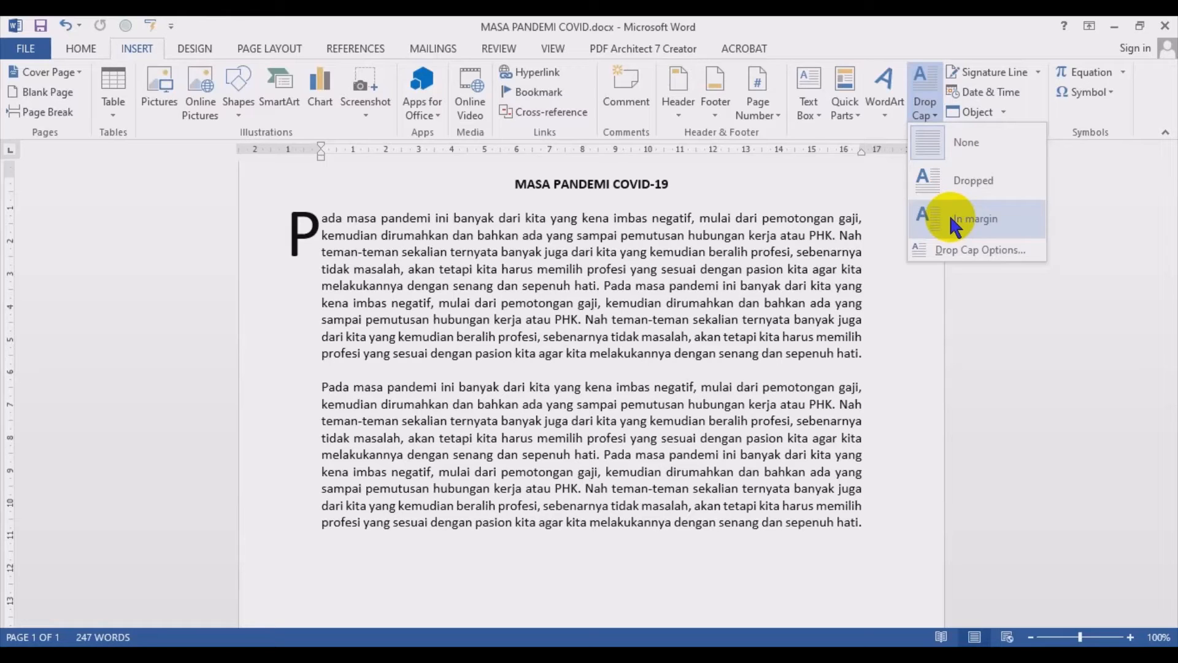
{"action": "left_click", "coordinate": [975, 251]}
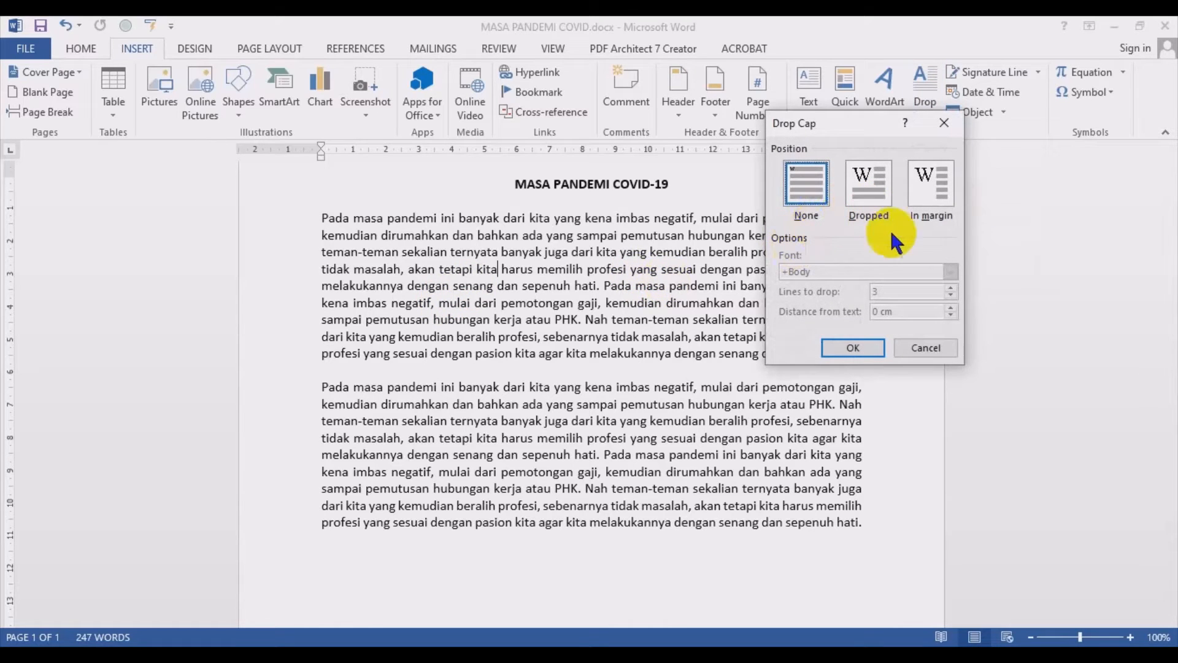
{"action": "left_click", "coordinate": [931, 184]}
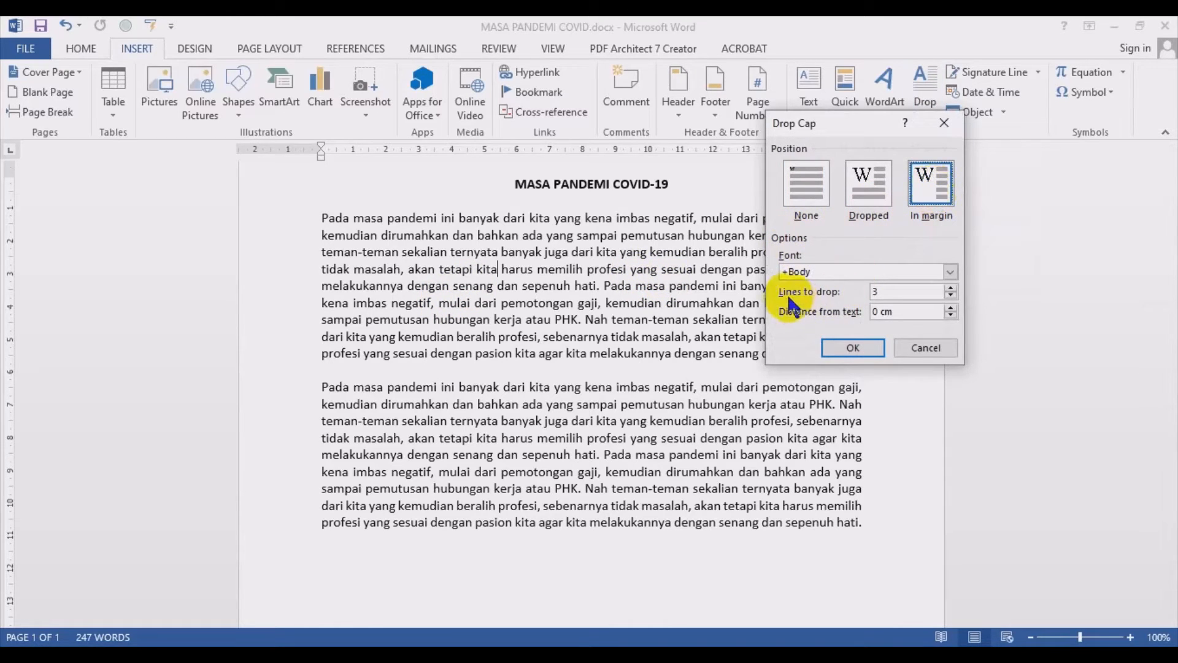
{"action": "left_click", "coordinate": [951, 273]}
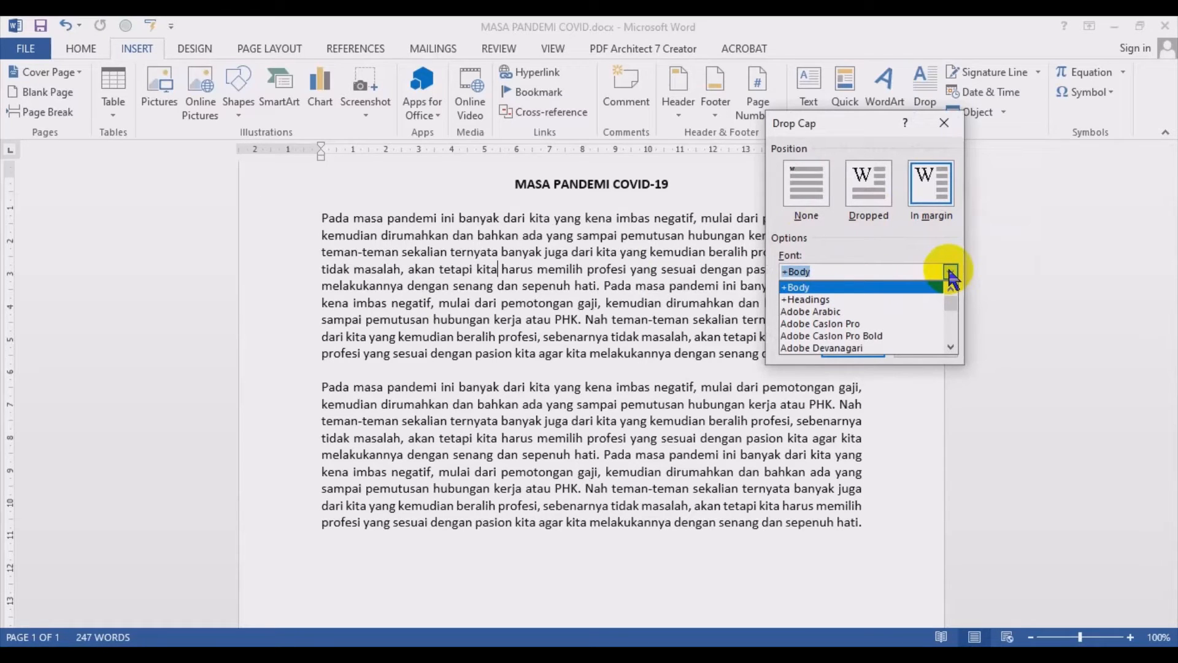
{"action": "type", "text": "tim"}
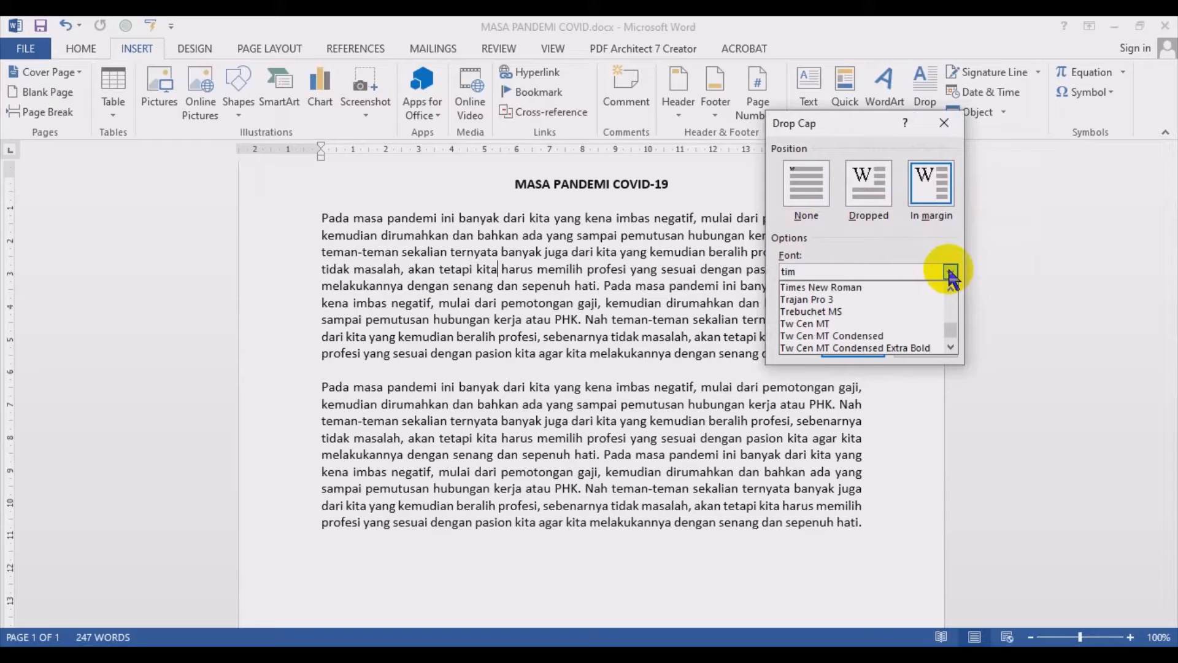
{"action": "left_click", "coordinate": [836, 287]}
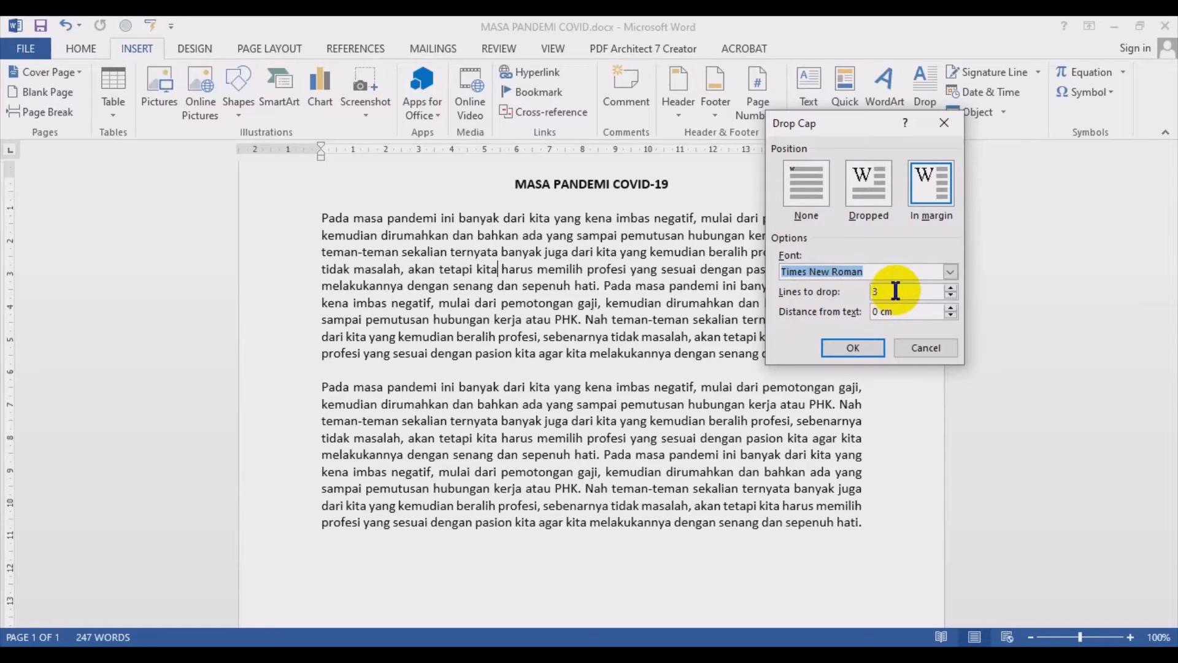
Set the drop cap to 5 lines with a 0.2 cm distance from text, and apply it to the paragraph
{"action": "left_click", "coordinate": [950, 288]}
{"action": "left_click", "coordinate": [951, 287]}
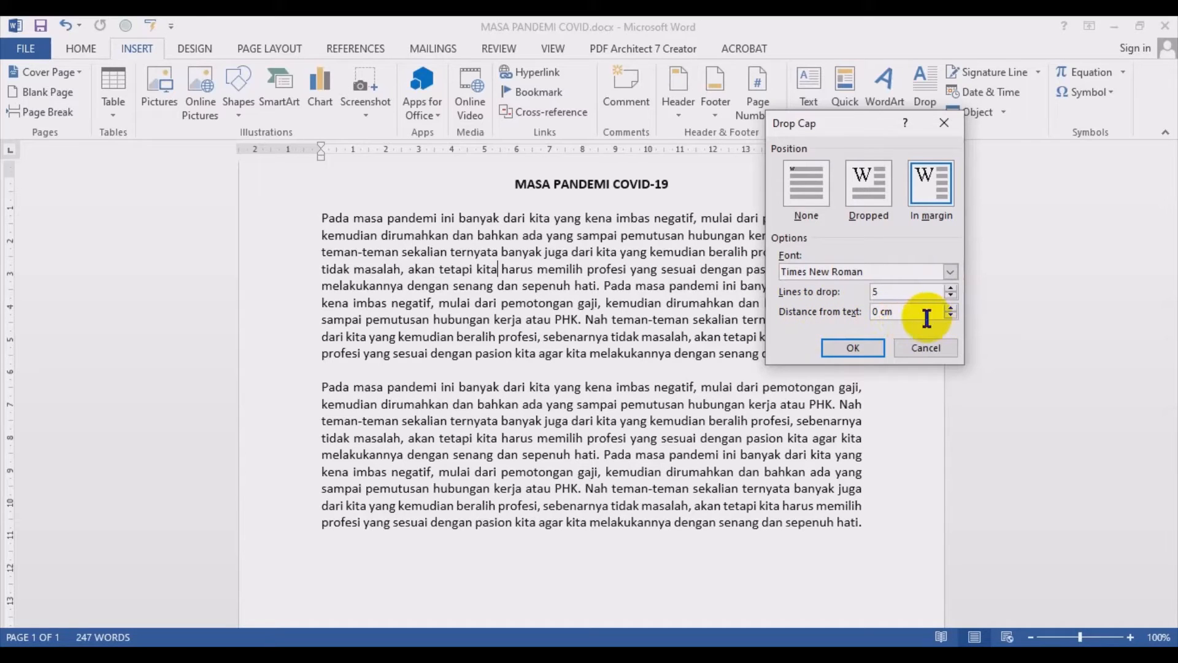
{"action": "left_click", "coordinate": [950, 307]}
{"action": "left_click", "coordinate": [950, 307]}
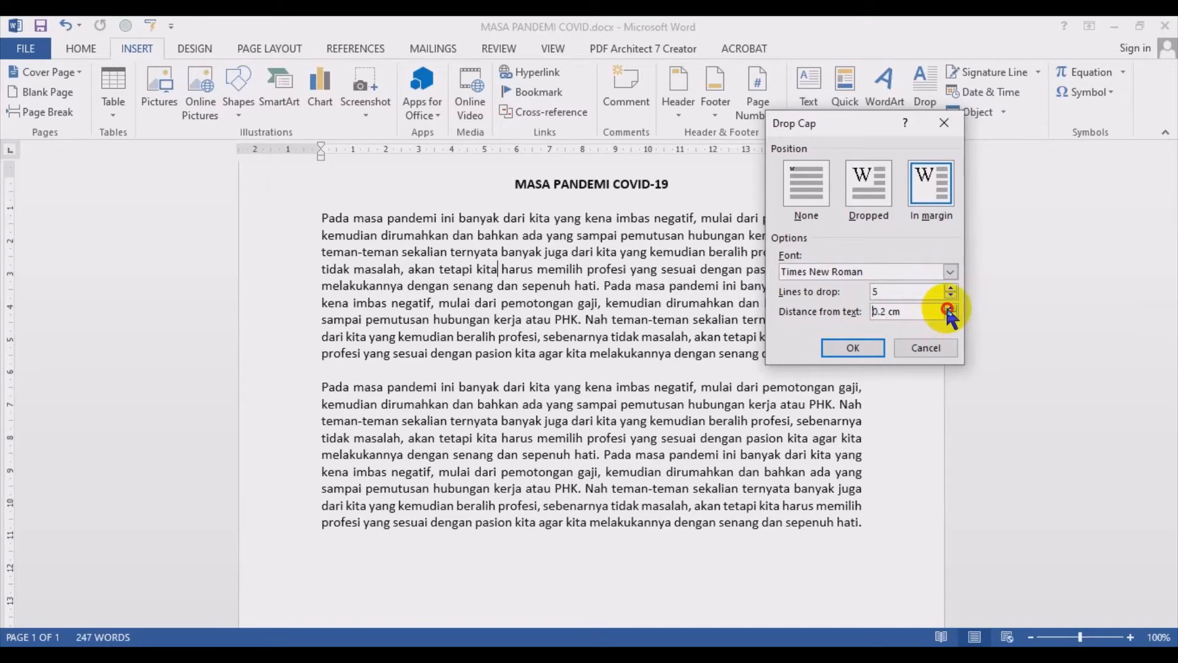
{"action": "left_click", "coordinate": [855, 347]}
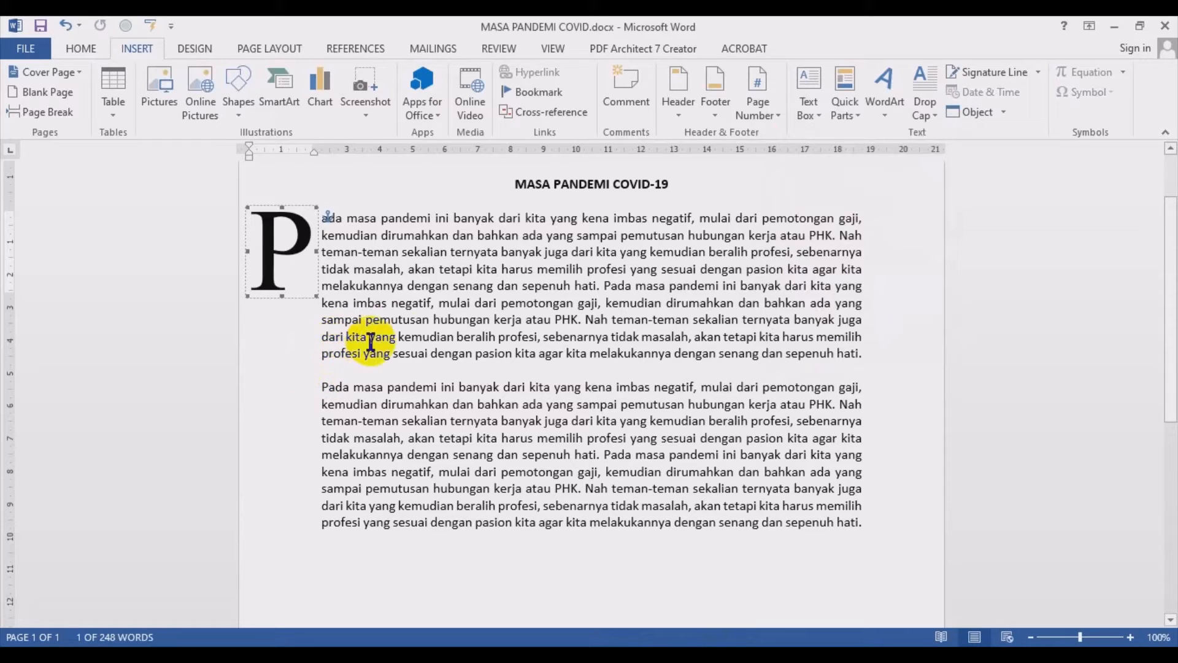
{"action": "left_click", "coordinate": [491, 323]}
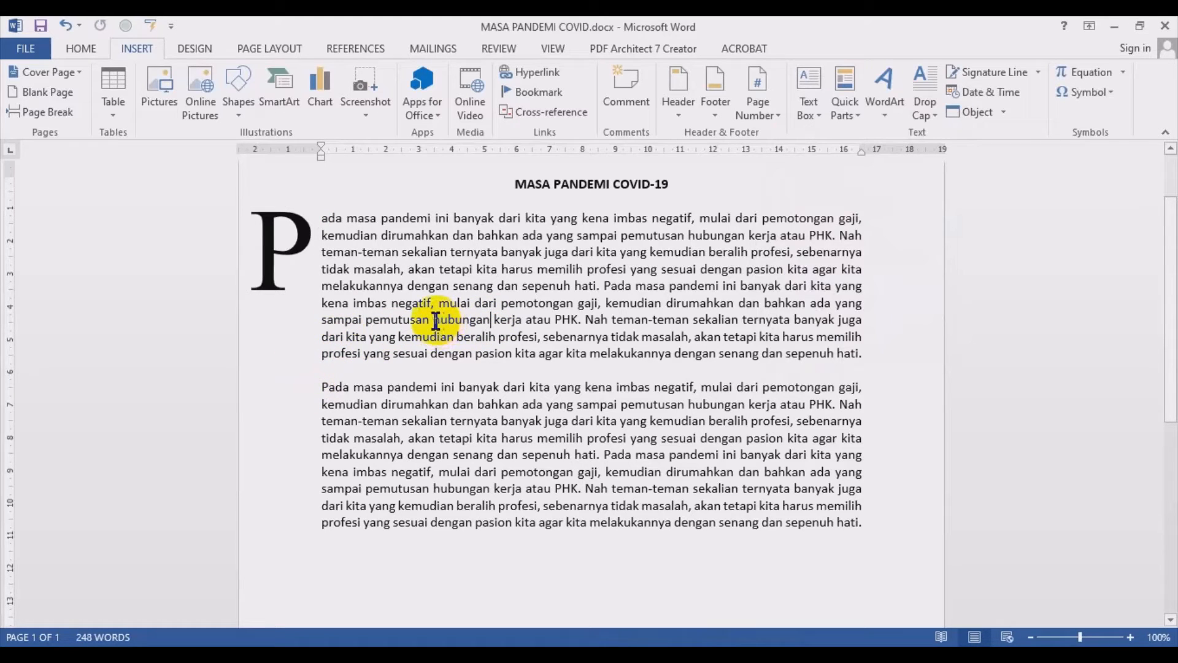
Undo the in-margin drop cap on the first paragraph and redo it
{"action": "left_click", "coordinate": [284, 264]}
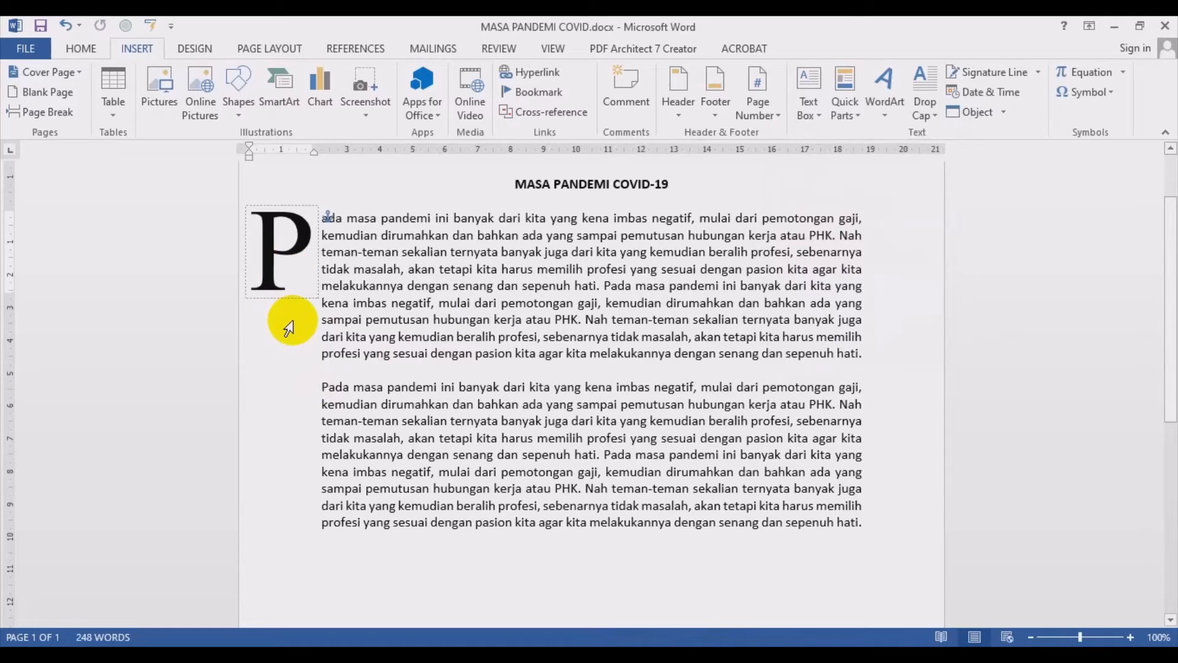
{"action": "left_click", "coordinate": [340, 316]}
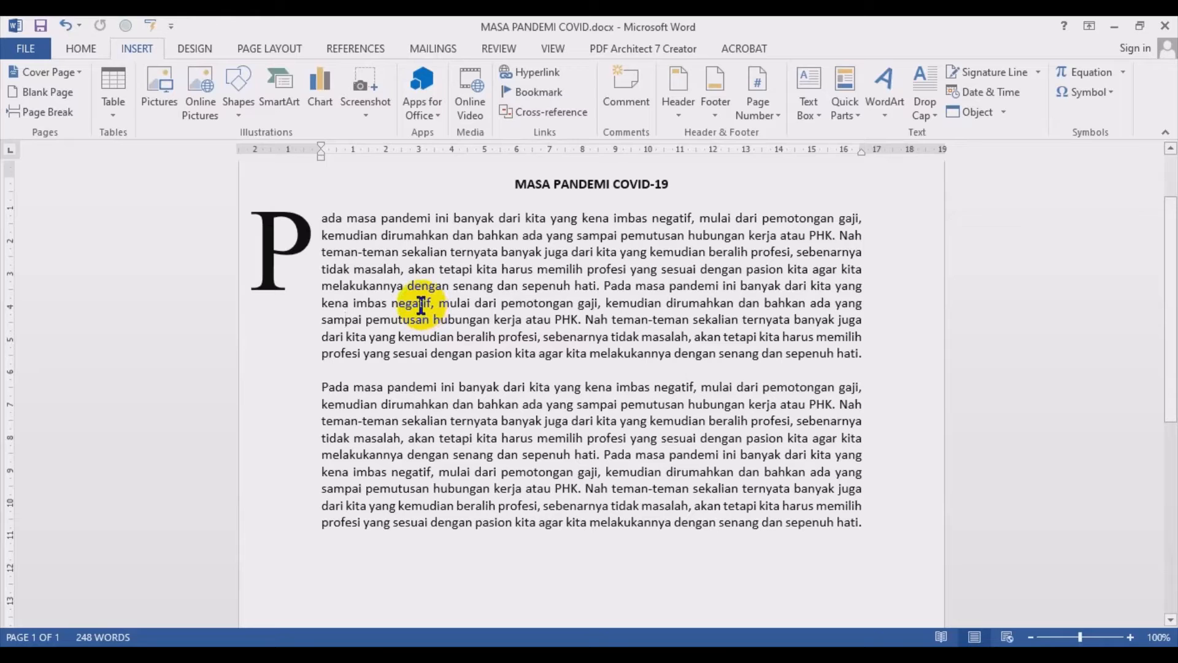
{"action": "left_click", "coordinate": [80, 48]}
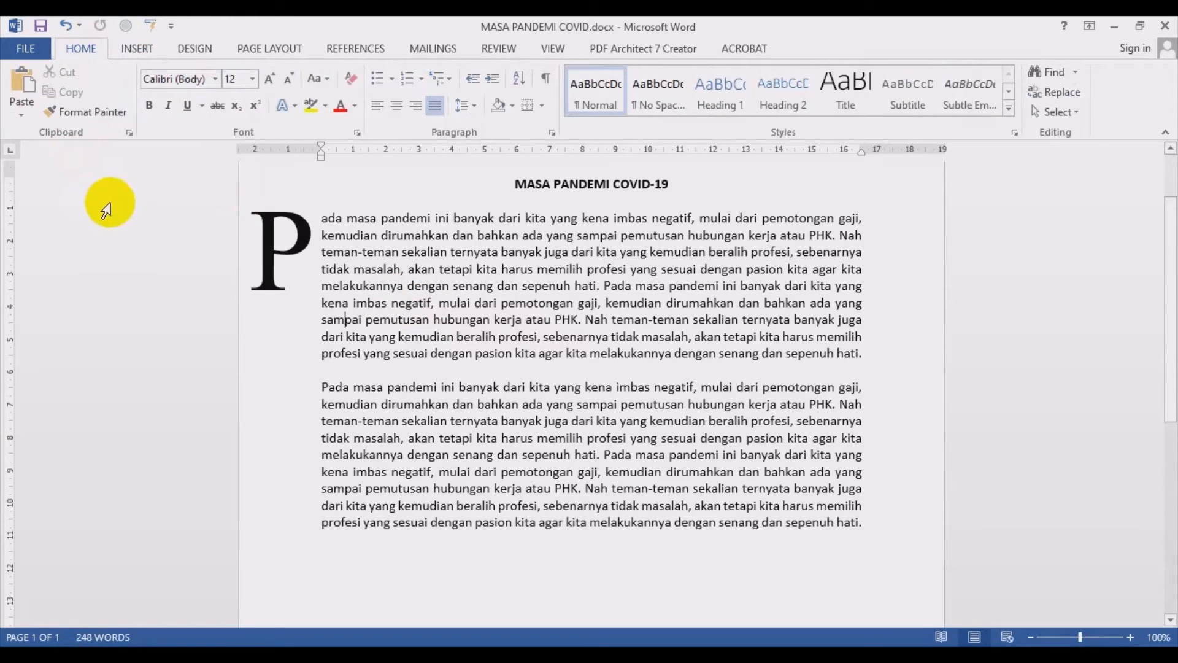
{"action": "left_click", "coordinate": [68, 24]}
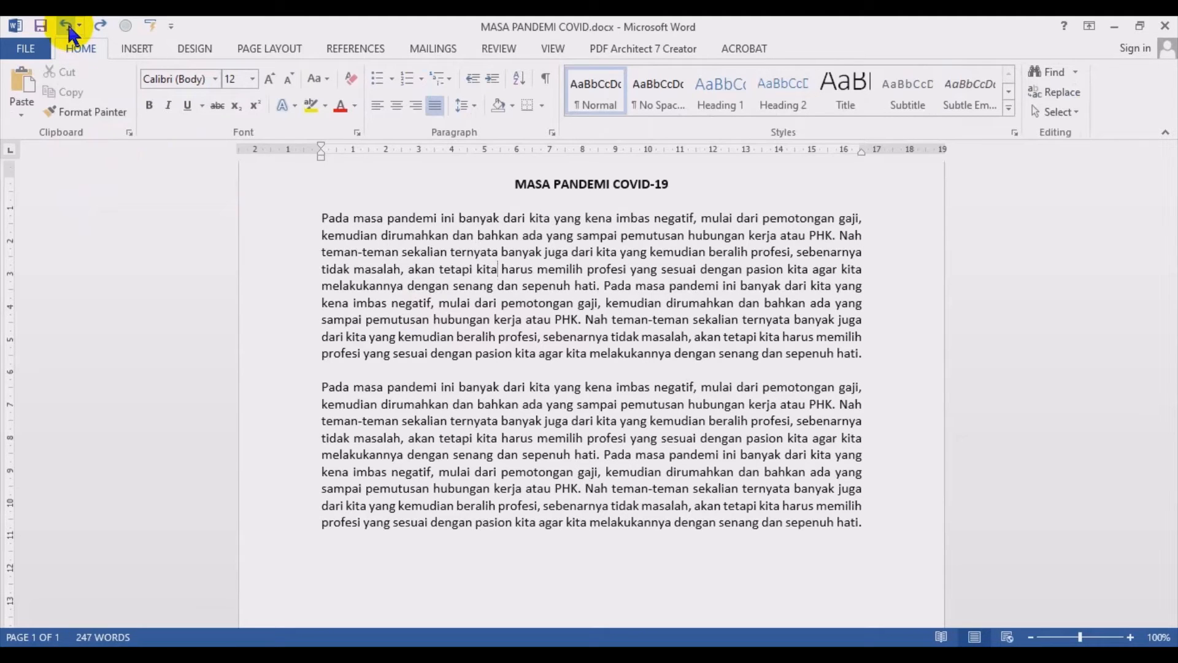
{"action": "left_click", "coordinate": [101, 25]}
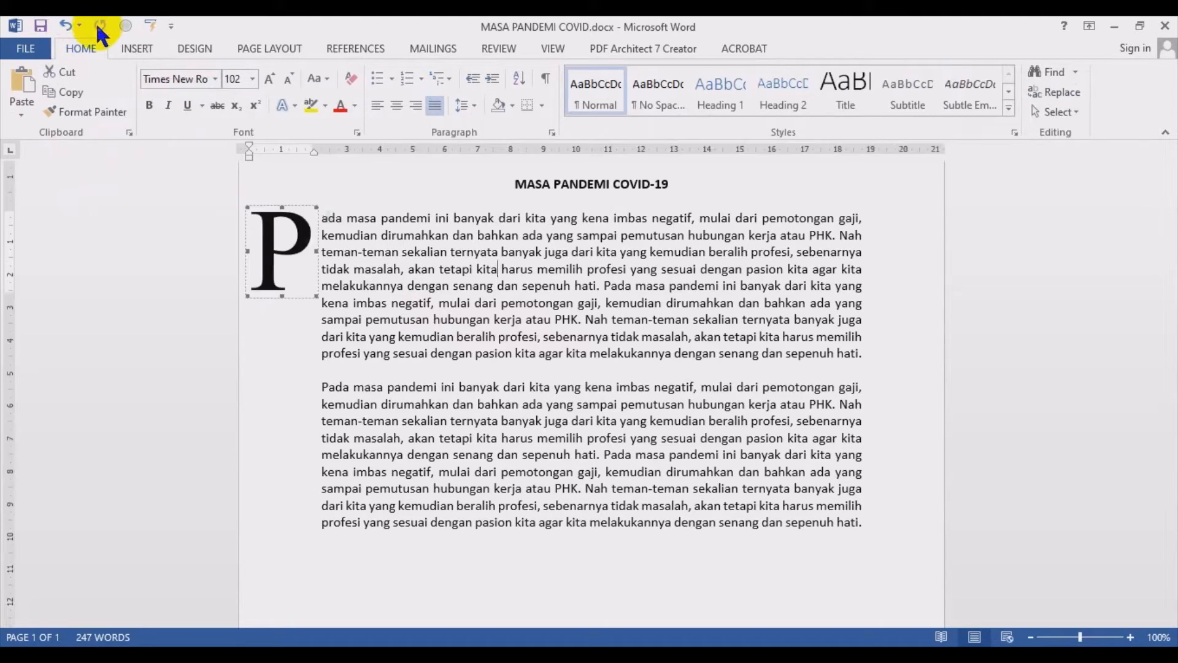
Remove the in-margin drop cap from the first body paragraph by setting its drop cap to None
{"action": "left_click", "coordinate": [272, 361]}
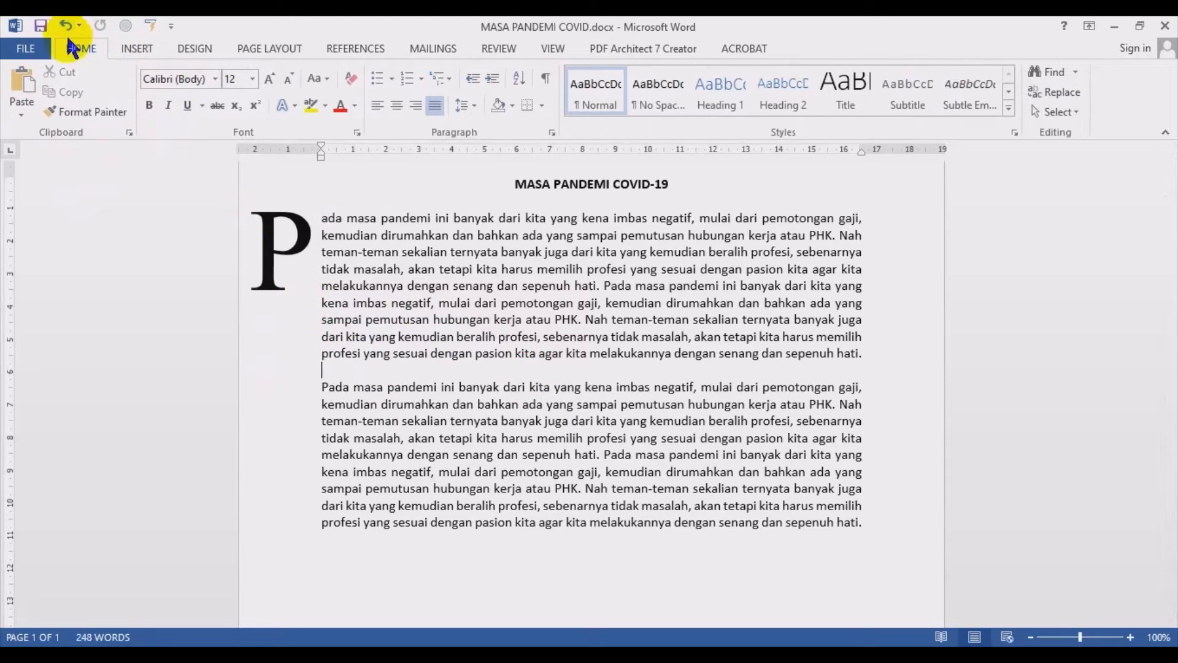
{"action": "left_click", "coordinate": [283, 233]}
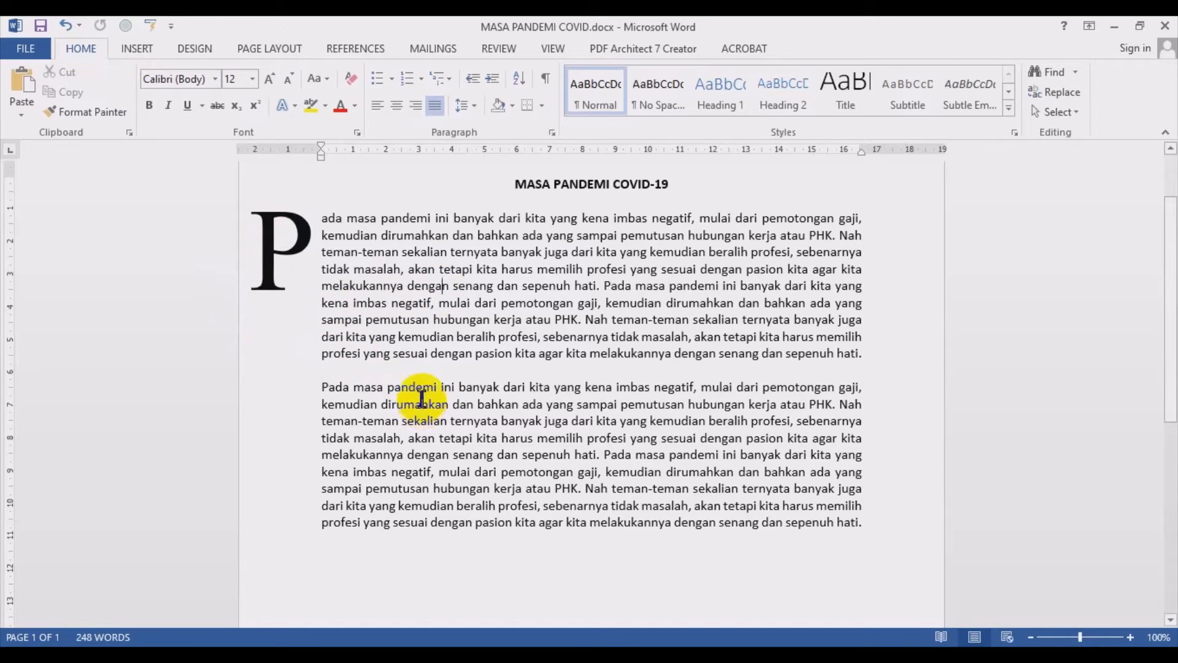
{"action": "left_click", "coordinate": [471, 251]}
{"action": "left_click", "coordinate": [136, 48]}
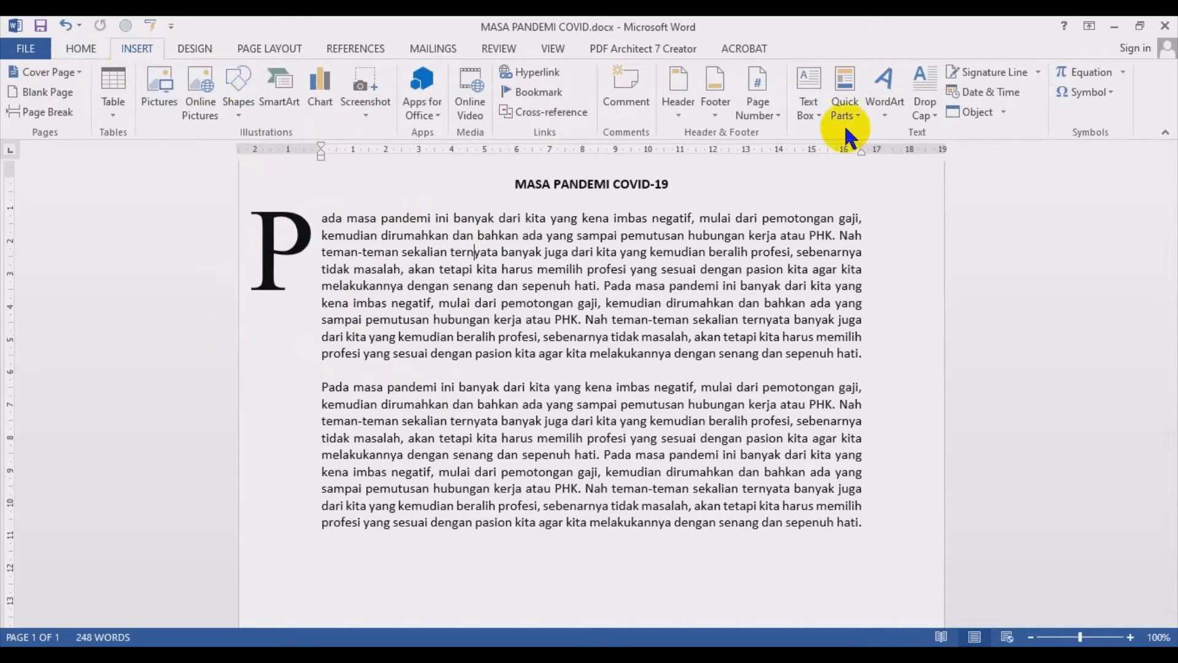
{"action": "left_click", "coordinate": [925, 107]}
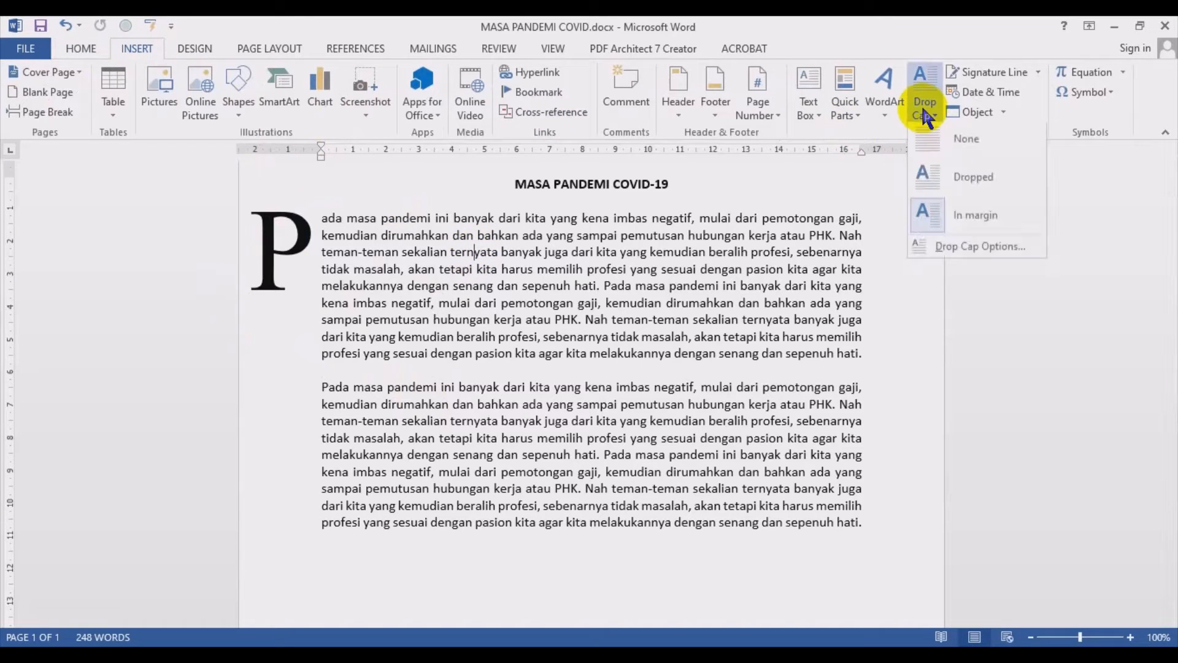
{"action": "left_click", "coordinate": [956, 154]}
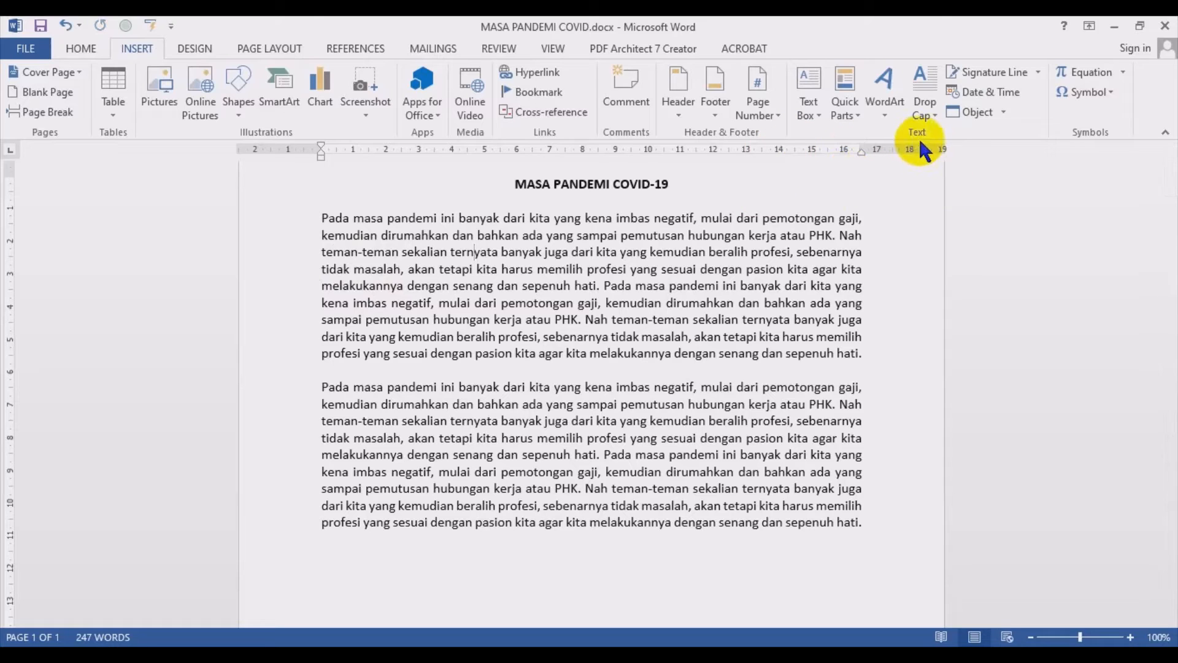
Apply a Dropped drop cap to the first body paragraph, spanning 5 lines with a 0.2 cm distance from text
{"action": "double_click", "coordinate": [260, 265]}
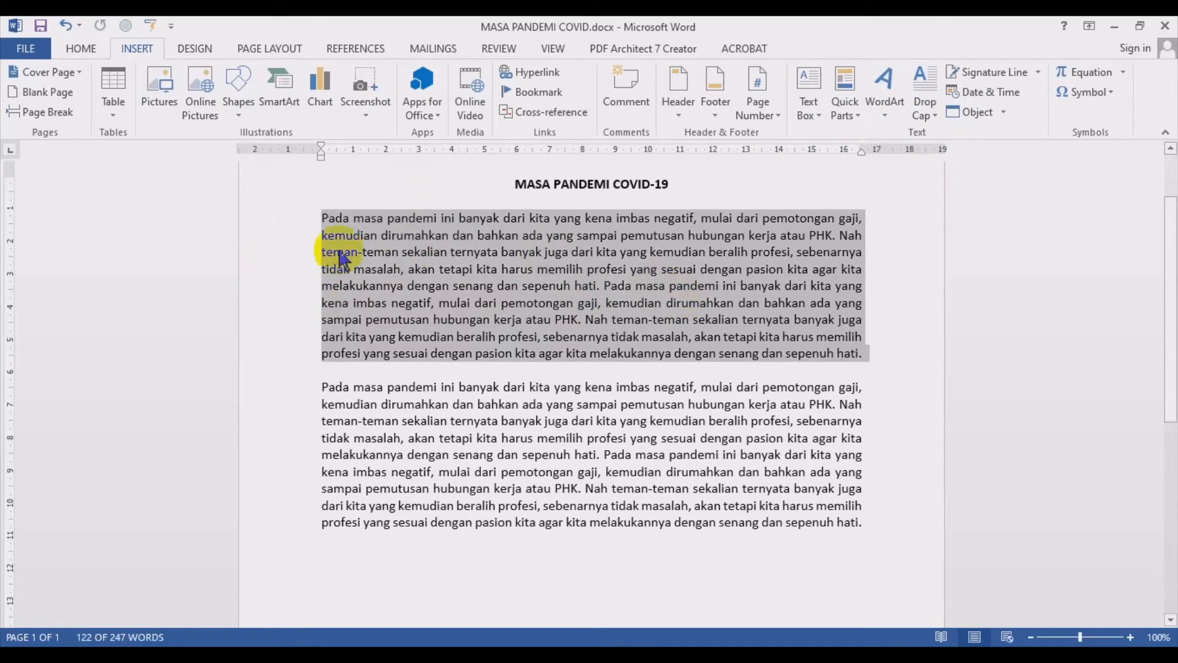
{"action": "left_click", "coordinate": [457, 291]}
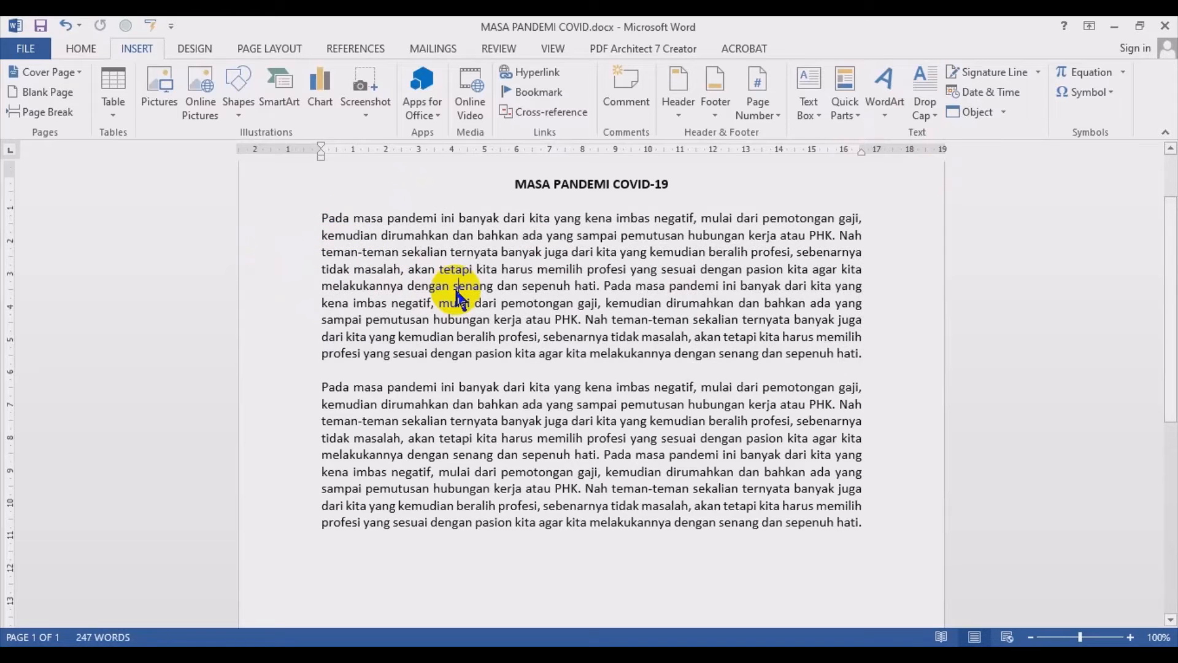
{"action": "left_click", "coordinate": [928, 117]}
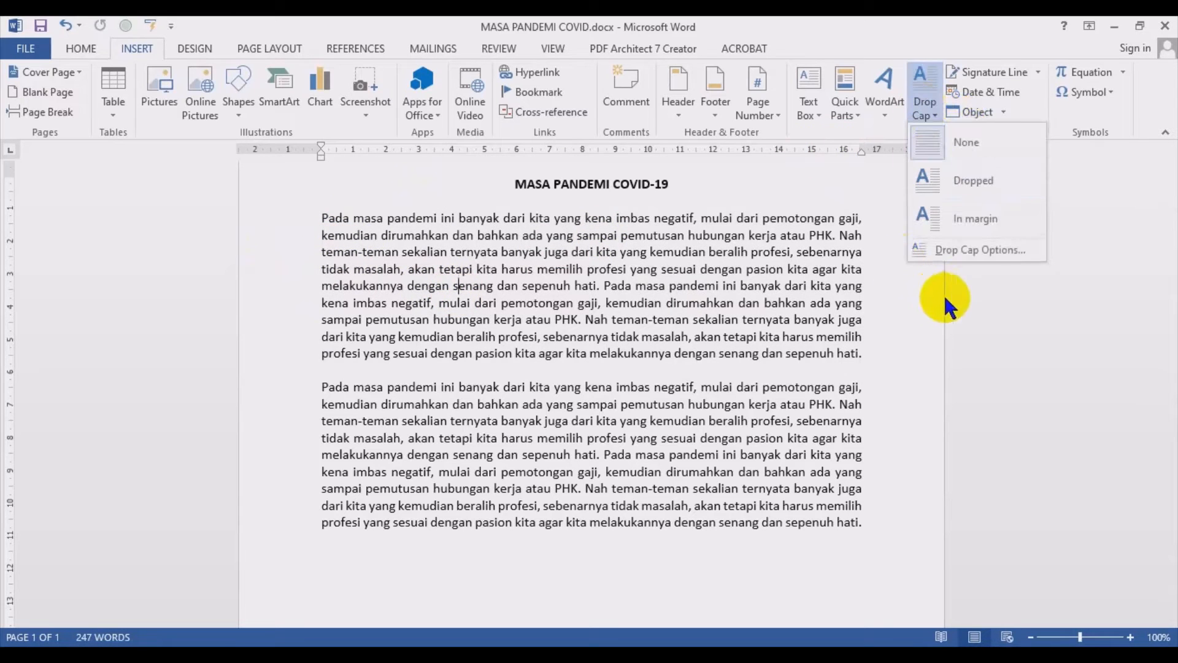
{"action": "left_click", "coordinate": [942, 249]}
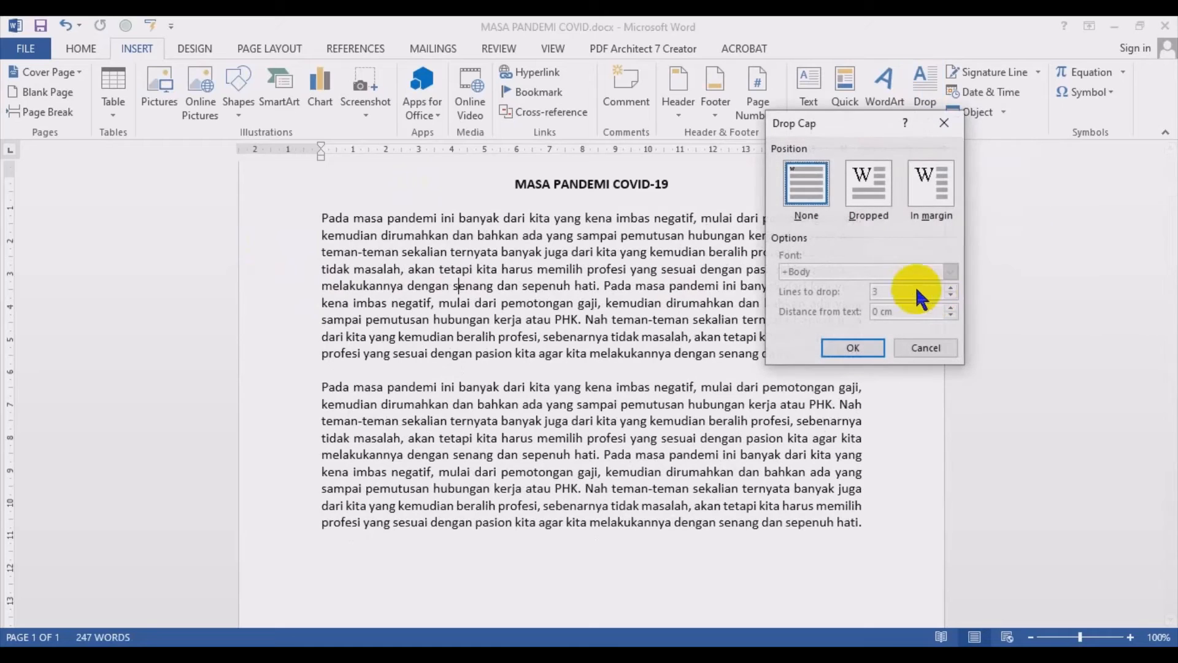
{"action": "left_click", "coordinate": [869, 183]}
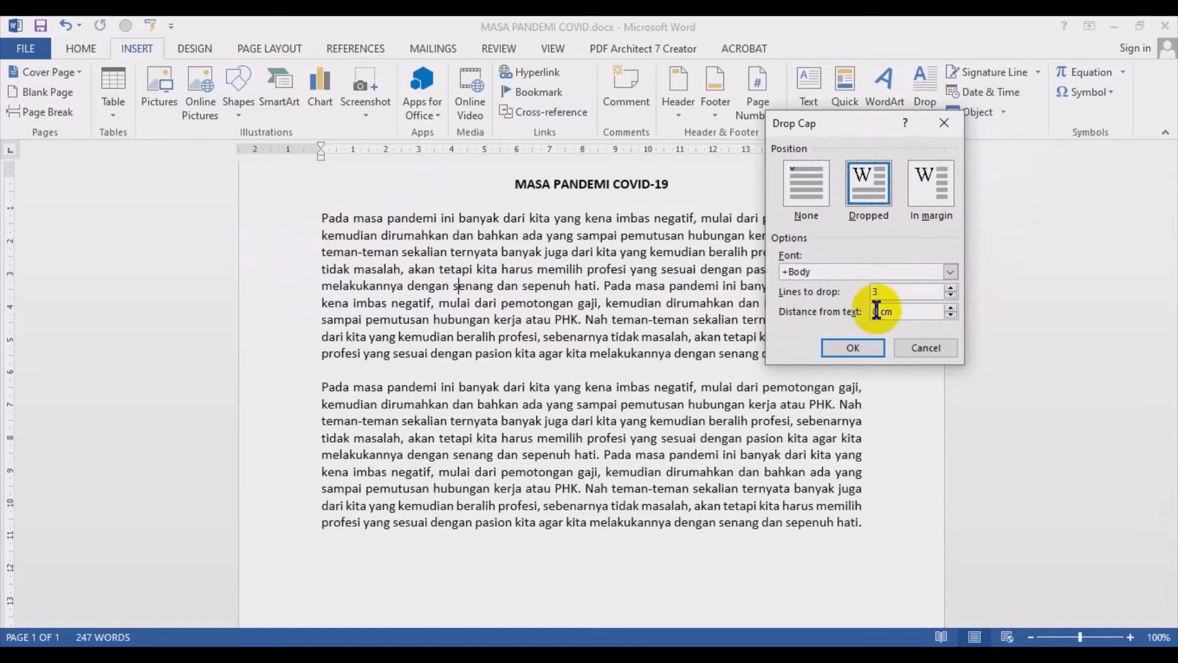
{"action": "left_click", "coordinate": [951, 289]}
{"action": "left_click", "coordinate": [951, 308]}
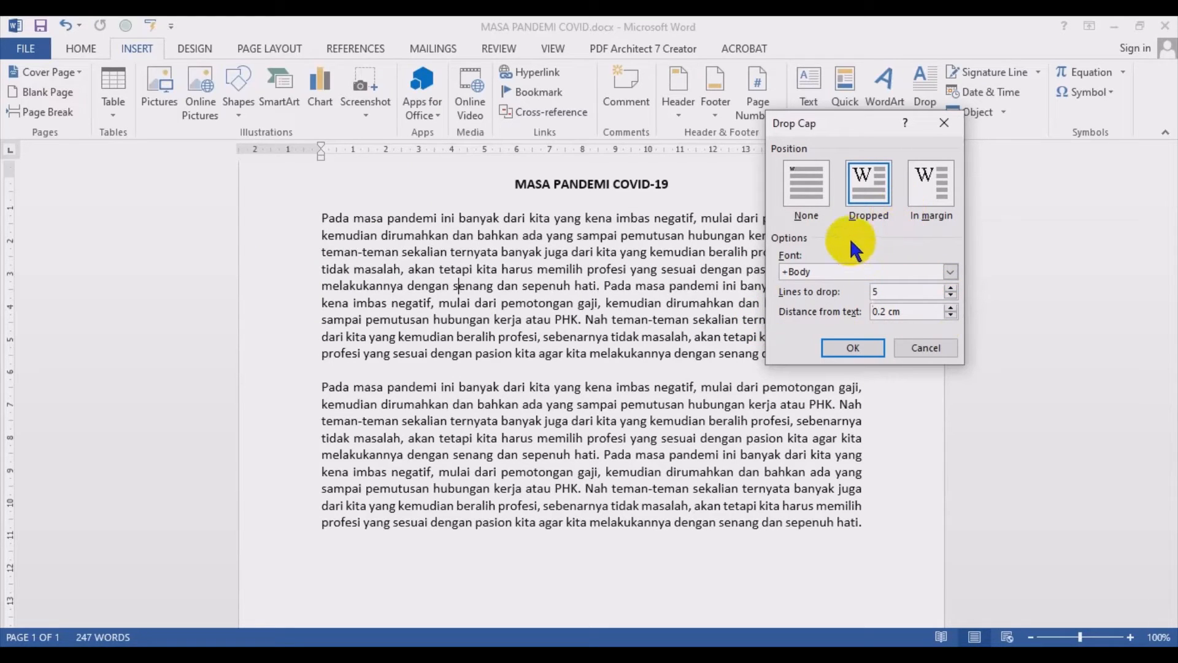
{"action": "left_click", "coordinate": [853, 348]}
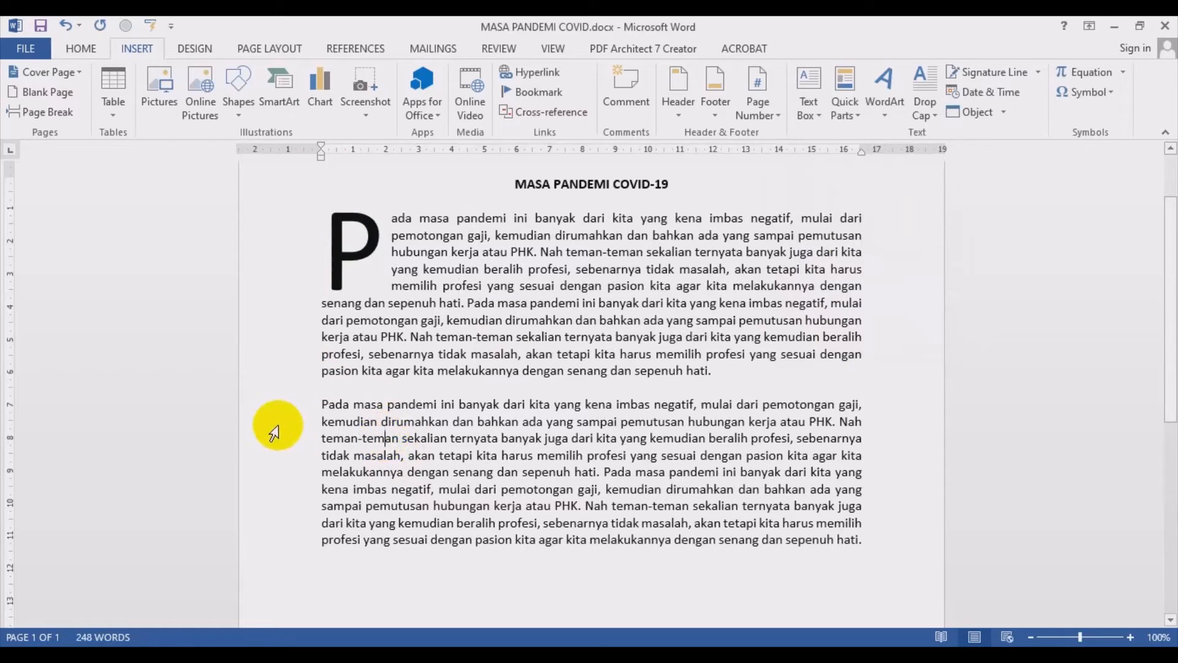
Give the second body paragraph a first-line indent of 1 cm
{"action": "double_click", "coordinate": [245, 434]}
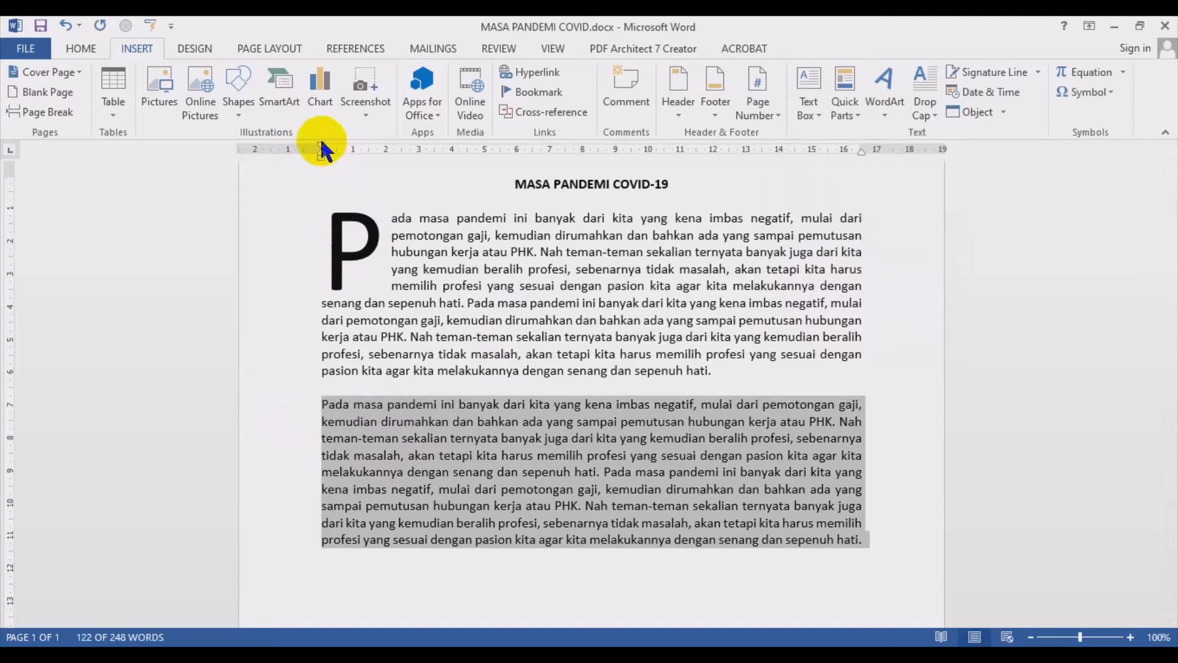
{"action": "left_click_drag", "start_coordinate": [321, 148], "coordinate": [353, 147]}
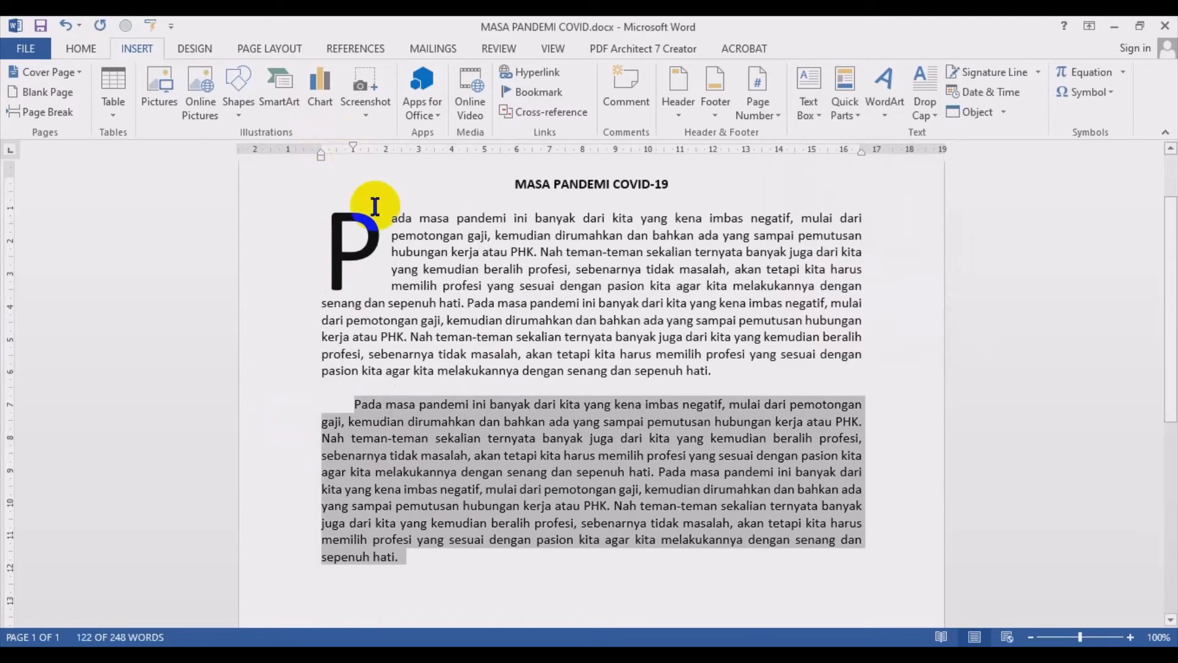
{"action": "left_click", "coordinate": [391, 438]}
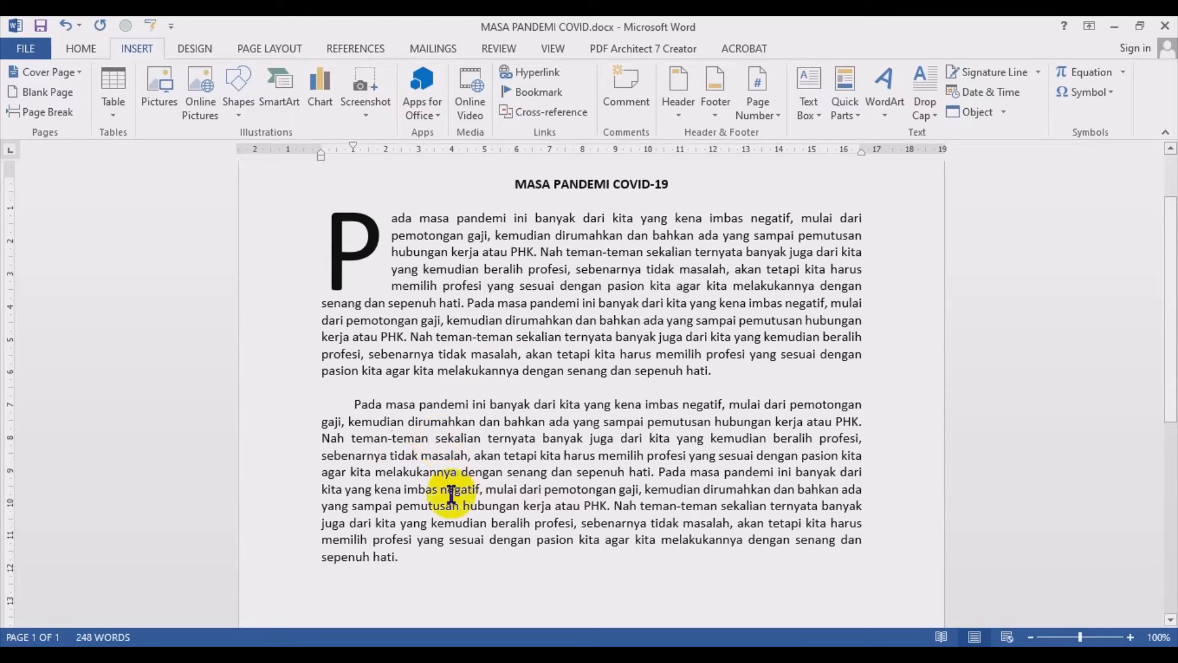
Apply a Dropped drop cap to the second body paragraph, spanning 5 lines with a 0.2 cm distance from text
{"action": "left_click", "coordinate": [524, 442]}
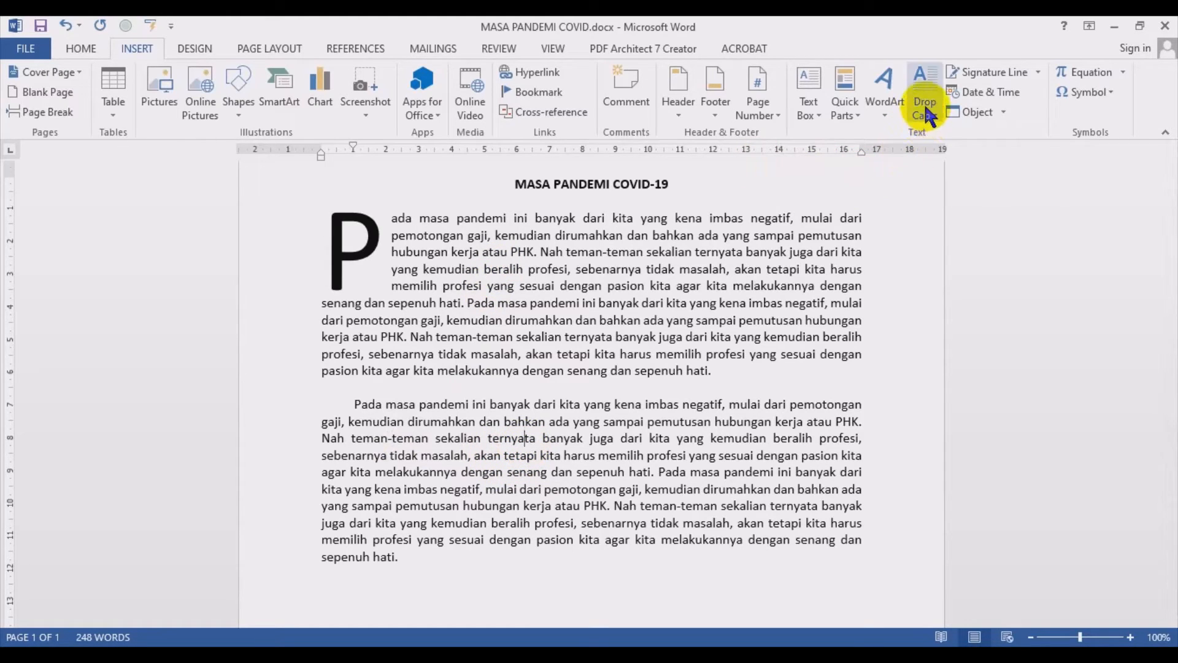
{"action": "left_click", "coordinate": [925, 109]}
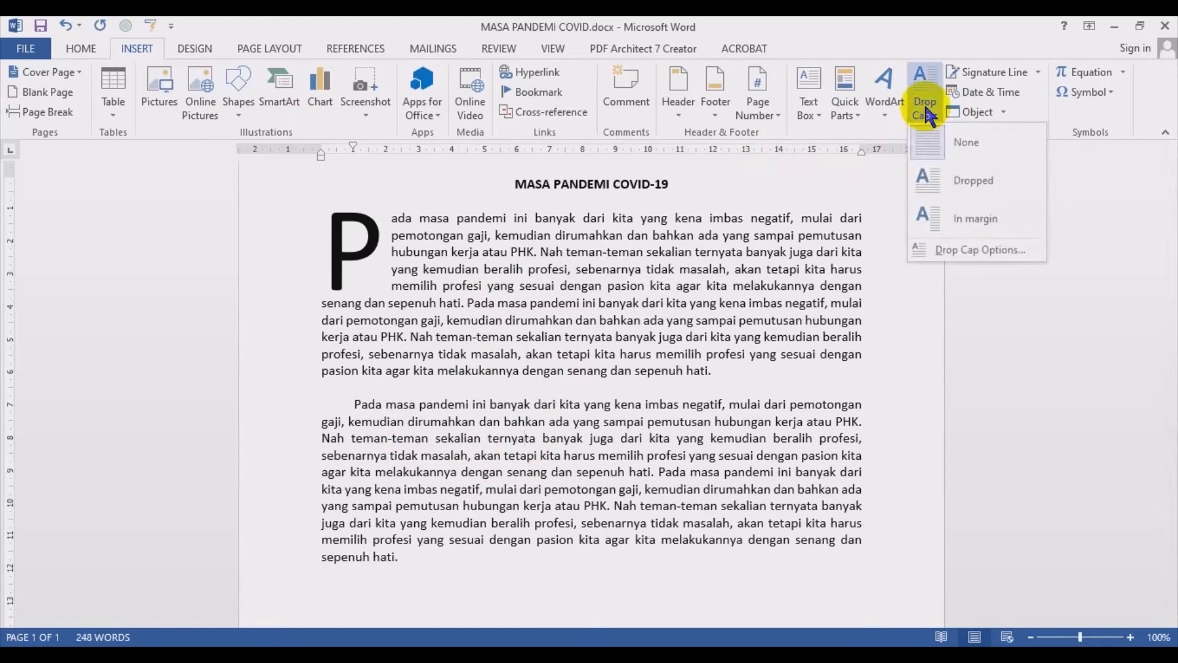
{"action": "left_click", "coordinate": [977, 249]}
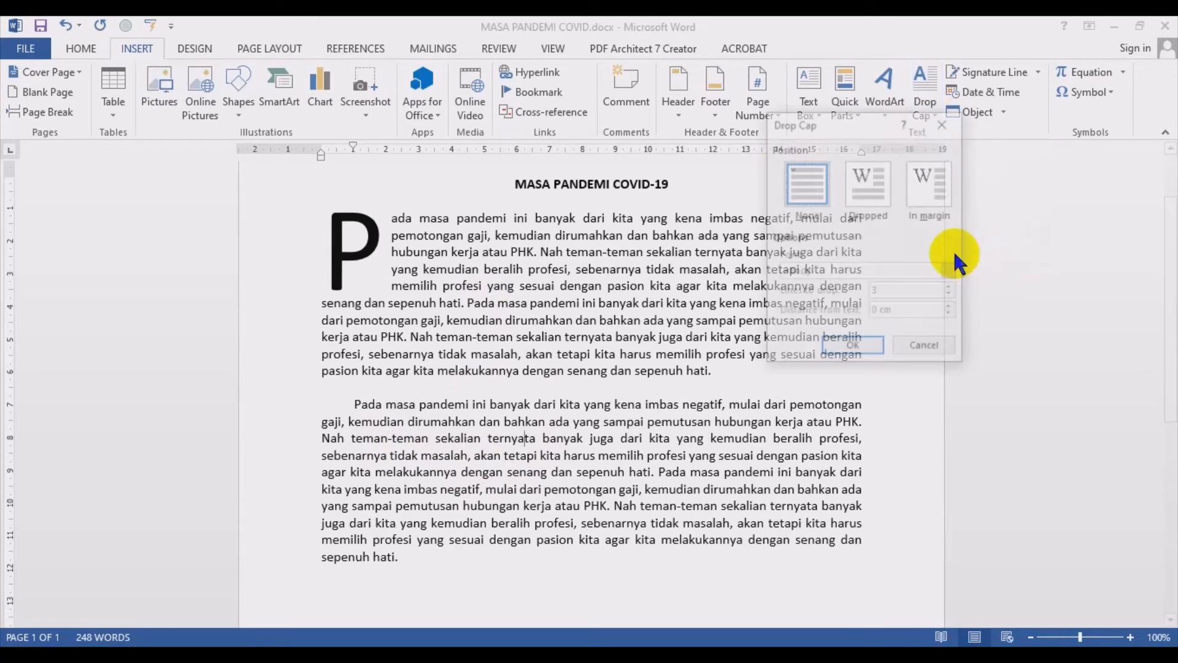
{"action": "left_click", "coordinate": [869, 184]}
{"action": "left_click", "coordinate": [950, 289]}
{"action": "left_click", "coordinate": [950, 288]}
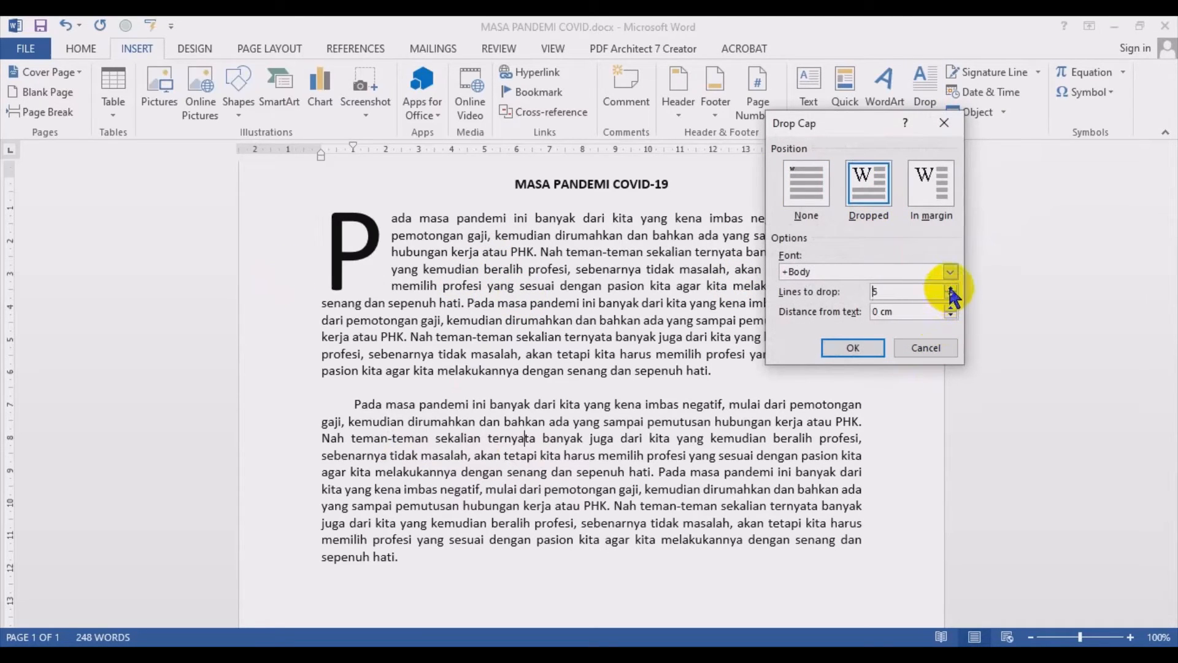
{"action": "left_click", "coordinate": [949, 308]}
{"action": "left_click", "coordinate": [949, 308]}
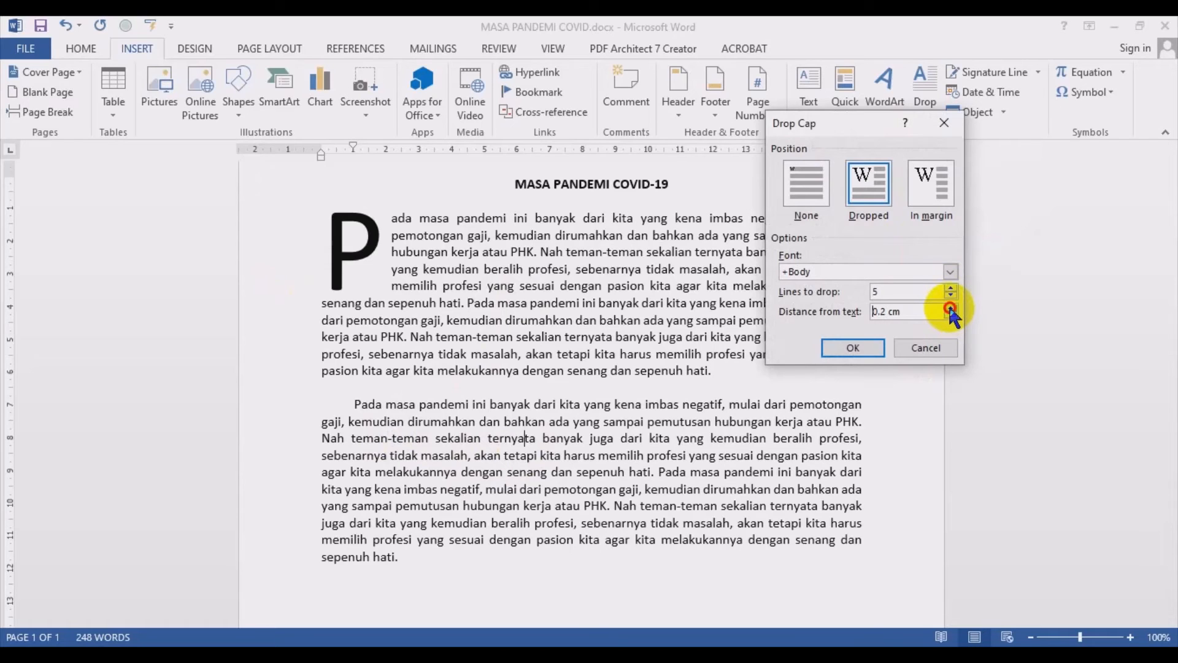
{"action": "left_click", "coordinate": [865, 347]}
{"action": "left_click", "coordinate": [648, 301]}
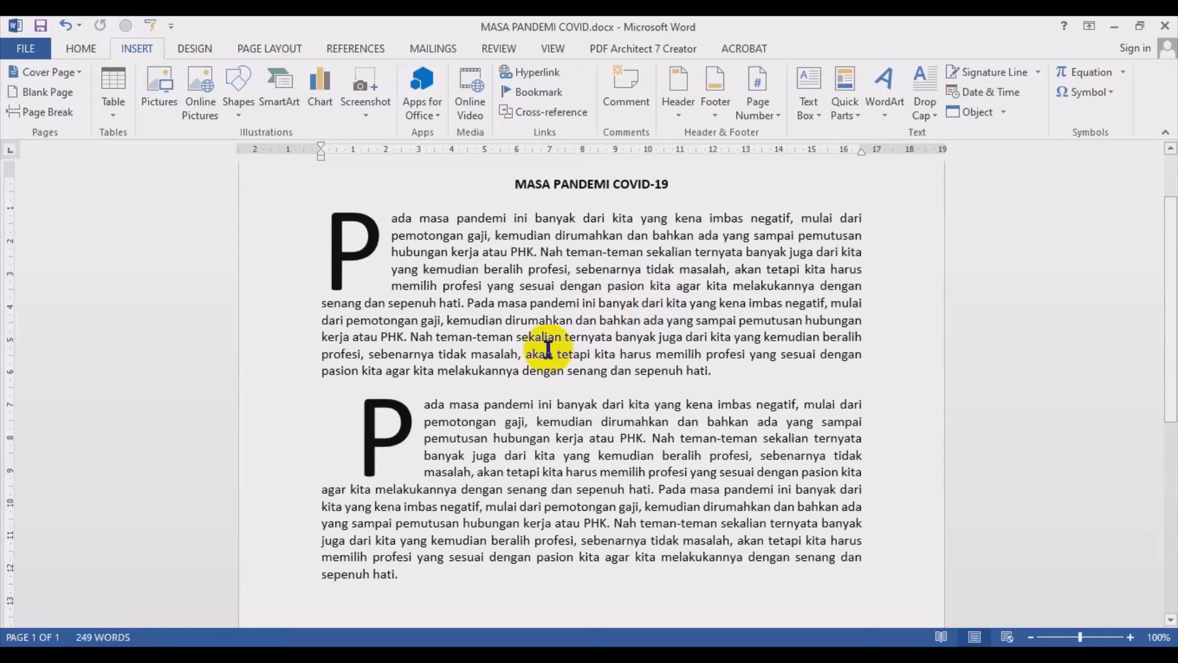
Add a blank line below the end of the second body paragraph
{"action": "scroll", "coordinate": [476, 423], "scroll_direction": "down", "scroll_amount": 4}
{"action": "scroll", "coordinate": [452, 434], "scroll_direction": "up", "scroll_amount": 4}
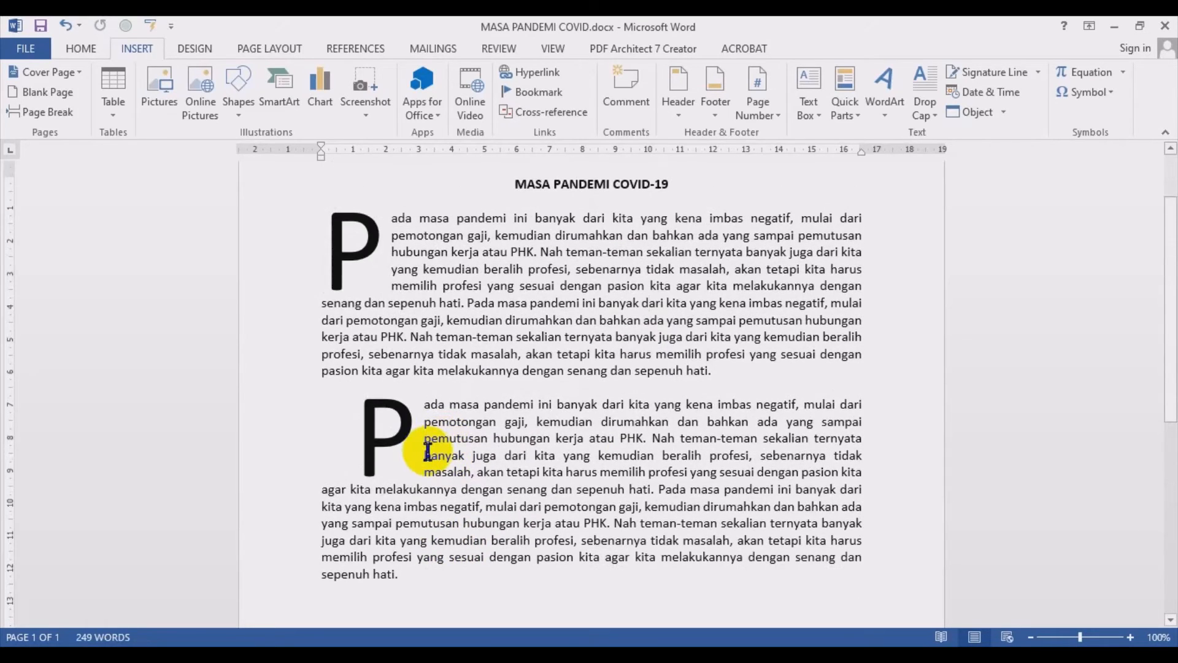
{"action": "scroll", "coordinate": [428, 453], "scroll_direction": "down", "scroll_amount": 2}
{"action": "left_click", "coordinate": [369, 488]}
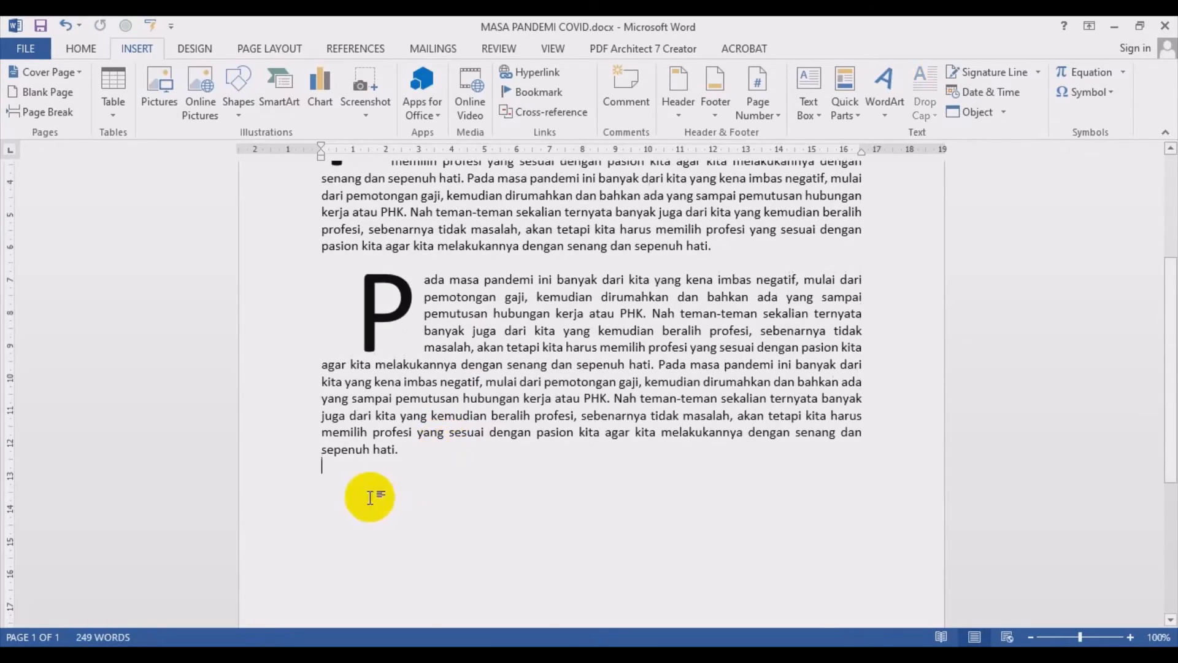
{"action": "key", "text": "Return"}
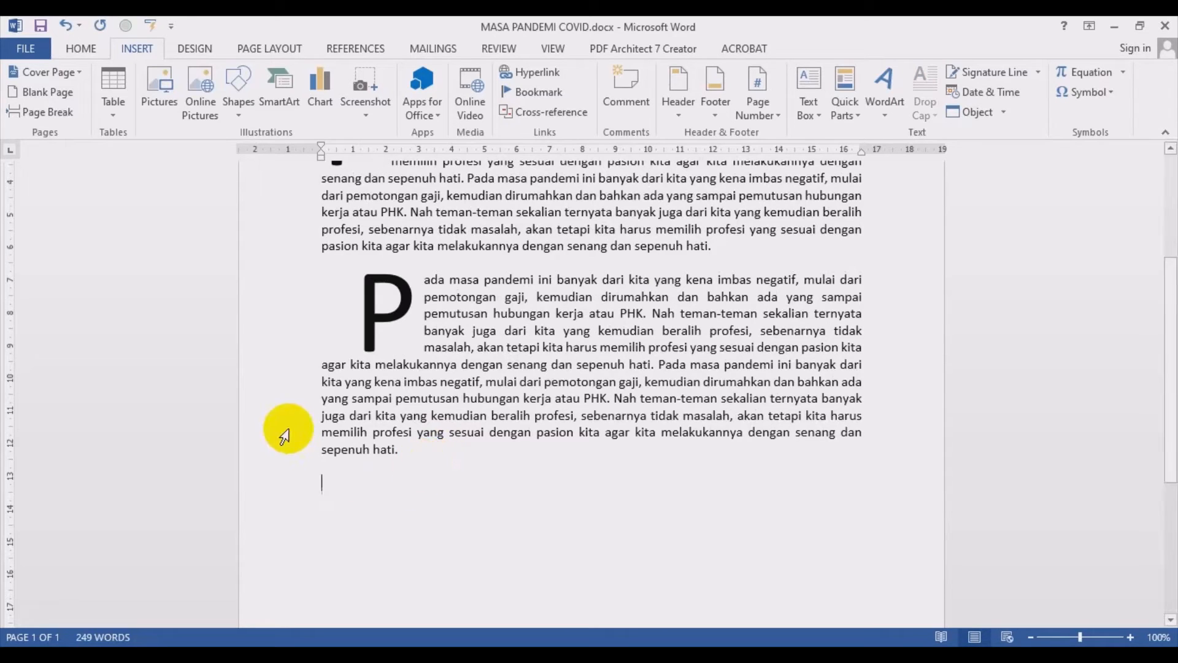
{"action": "left_click", "coordinate": [85, 51]}
{"action": "left_click", "coordinate": [216, 79]}
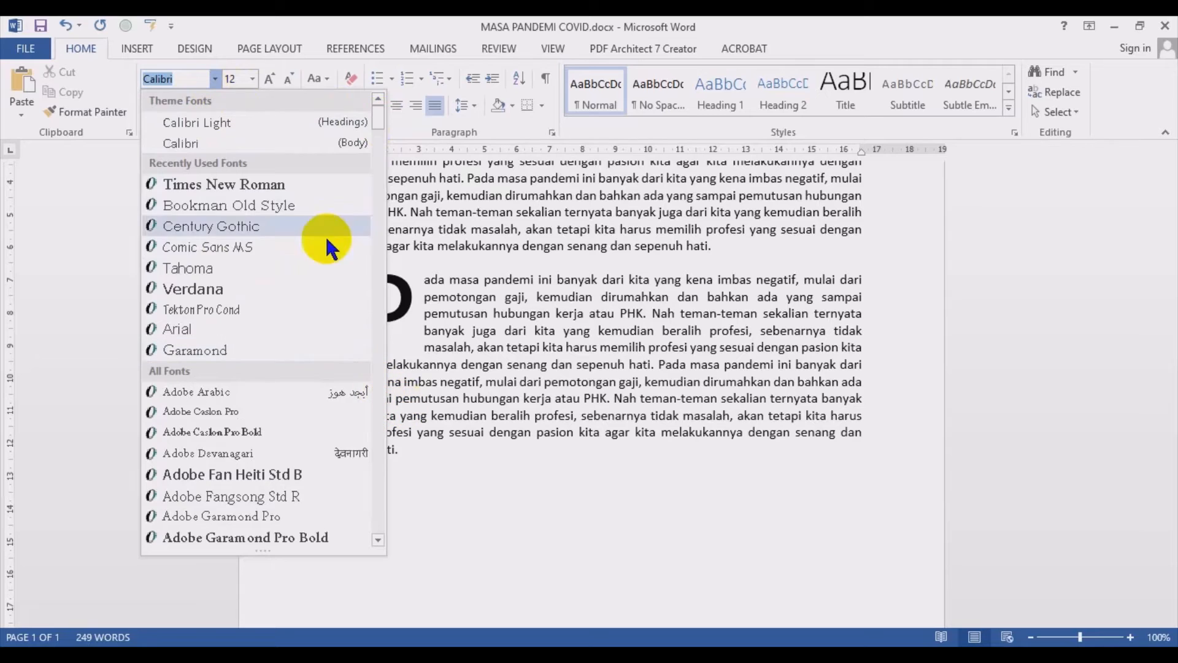
Open the full symbol collection for the new line and choose the Webdings font
{"action": "left_click", "coordinate": [129, 48]}
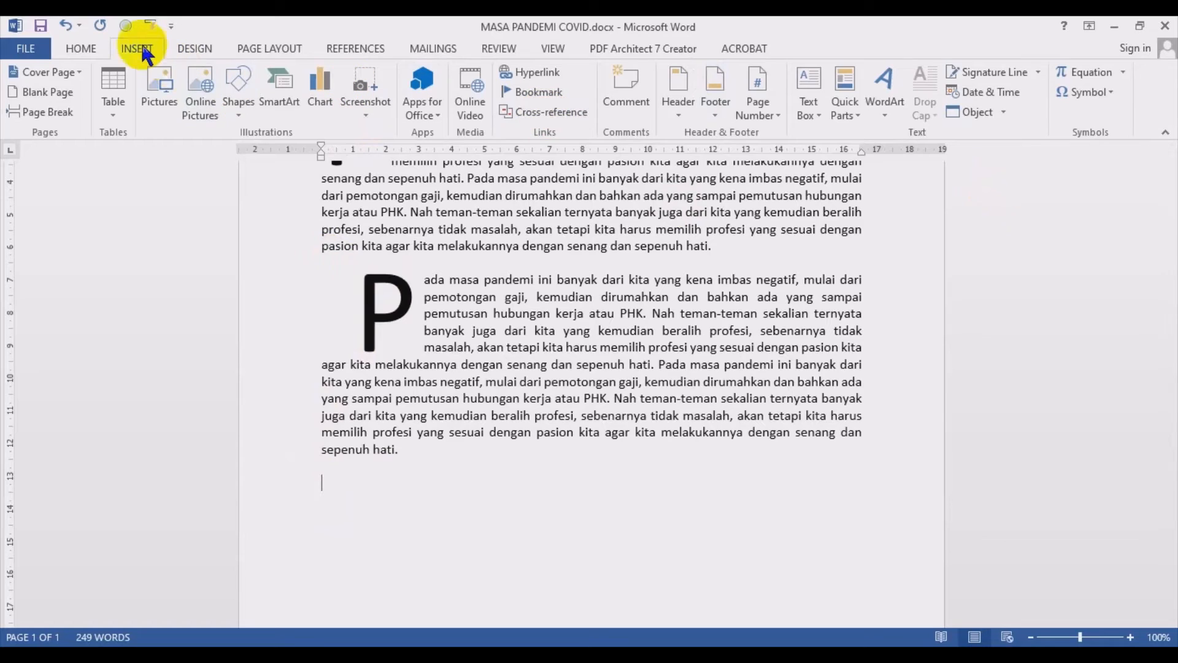
{"action": "left_click", "coordinate": [1097, 91]}
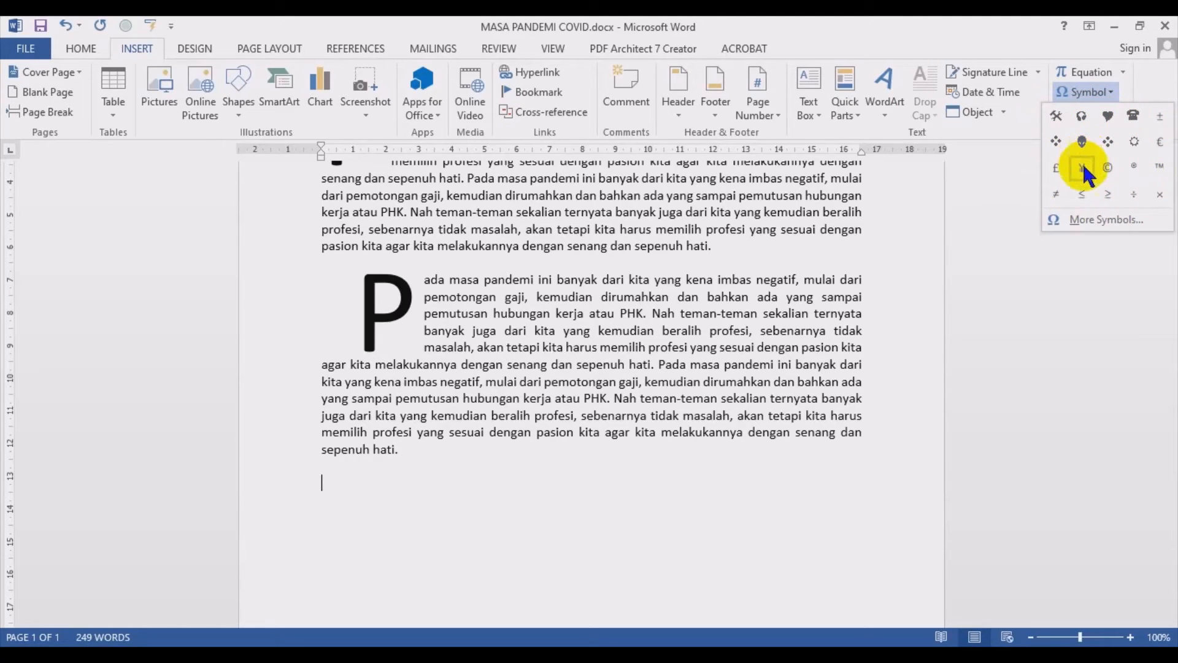
{"action": "left_click", "coordinate": [1083, 218]}
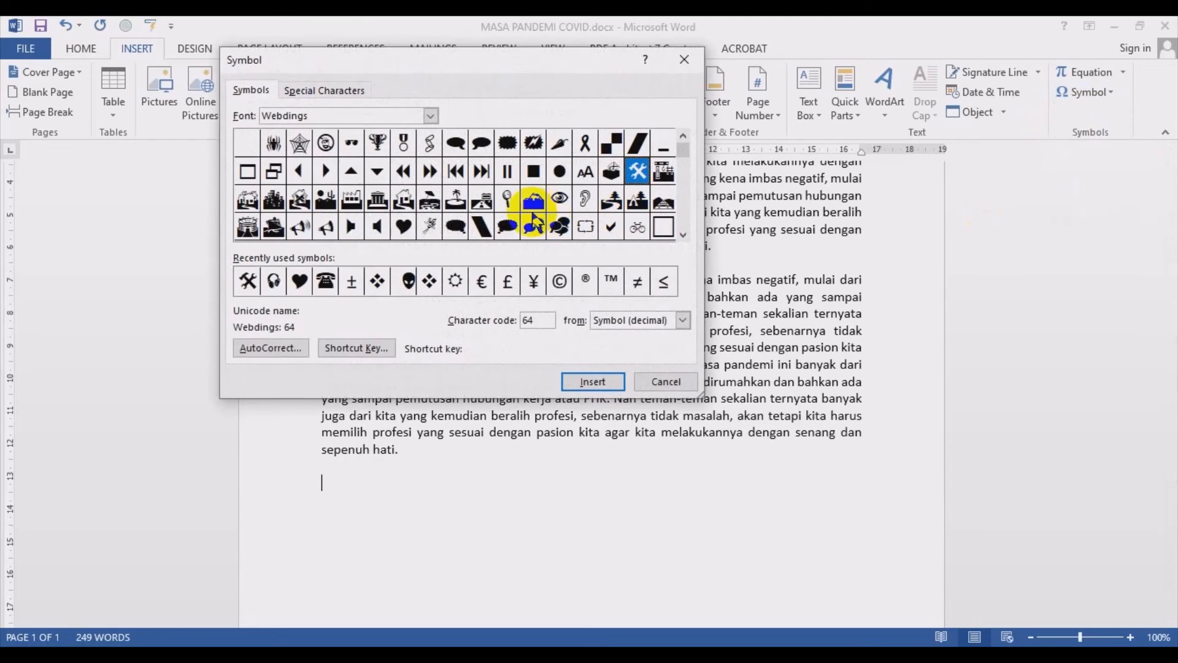
{"action": "left_click", "coordinate": [431, 116]}
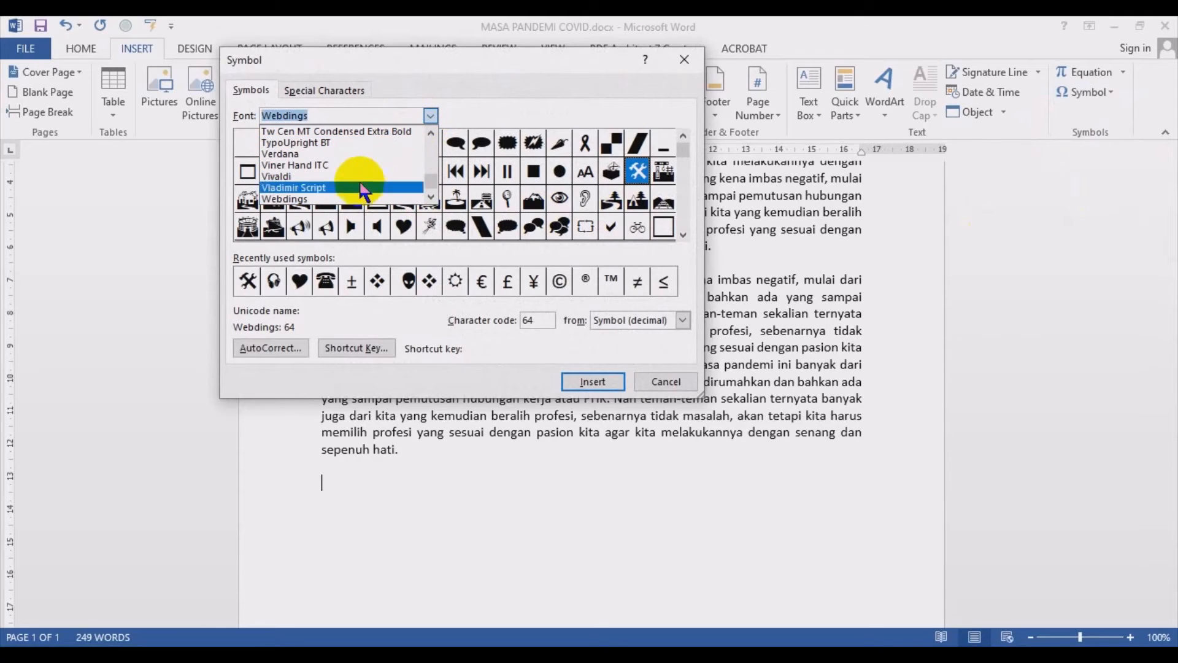
{"action": "left_click", "coordinate": [298, 199]}
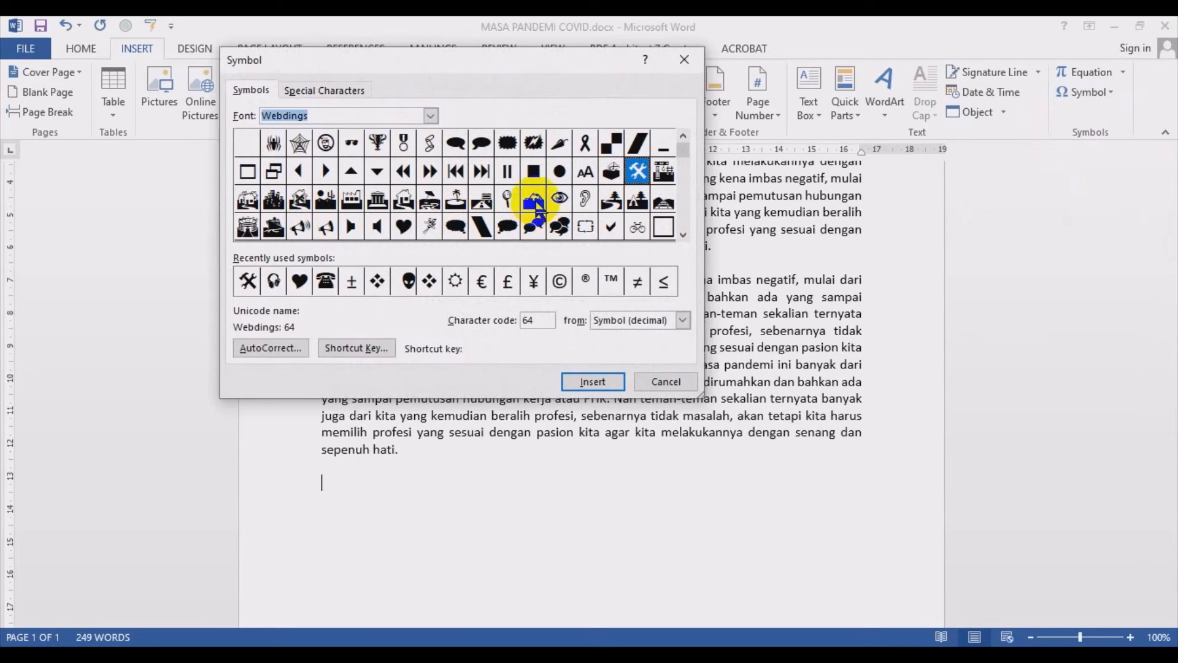
Change the symbol collection's font to Wingdings to view its symbols
{"action": "left_click", "coordinate": [432, 116]}
{"action": "left_click", "coordinate": [430, 197]}
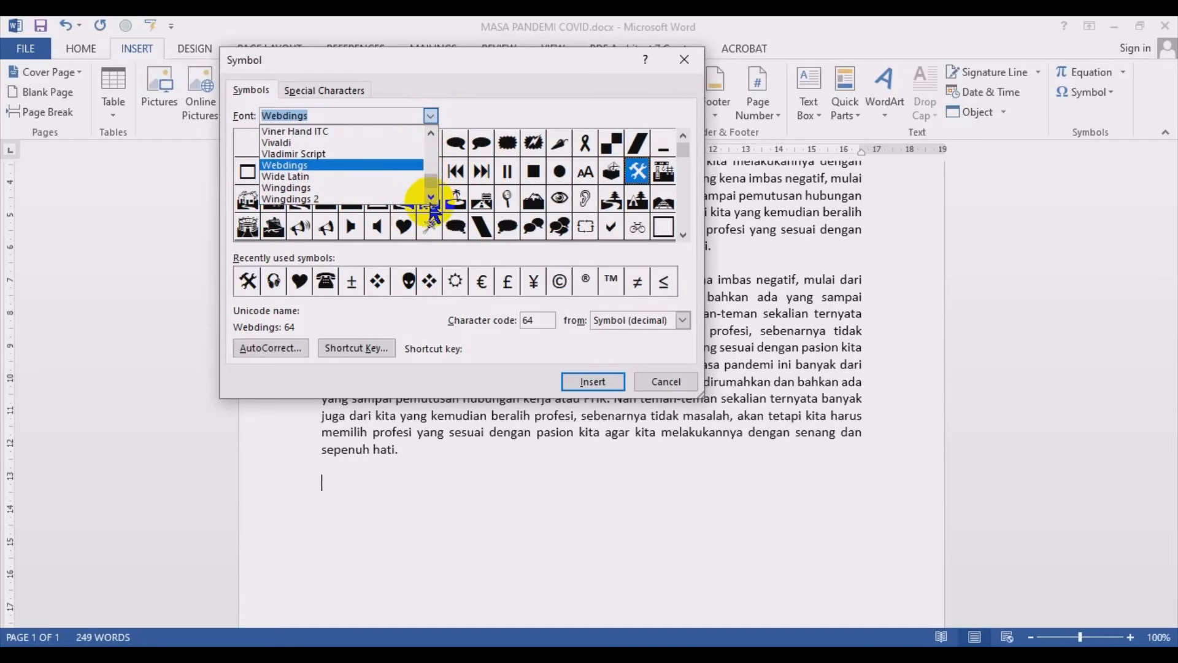
{"action": "left_click", "coordinate": [430, 200]}
{"action": "left_click", "coordinate": [284, 178]}
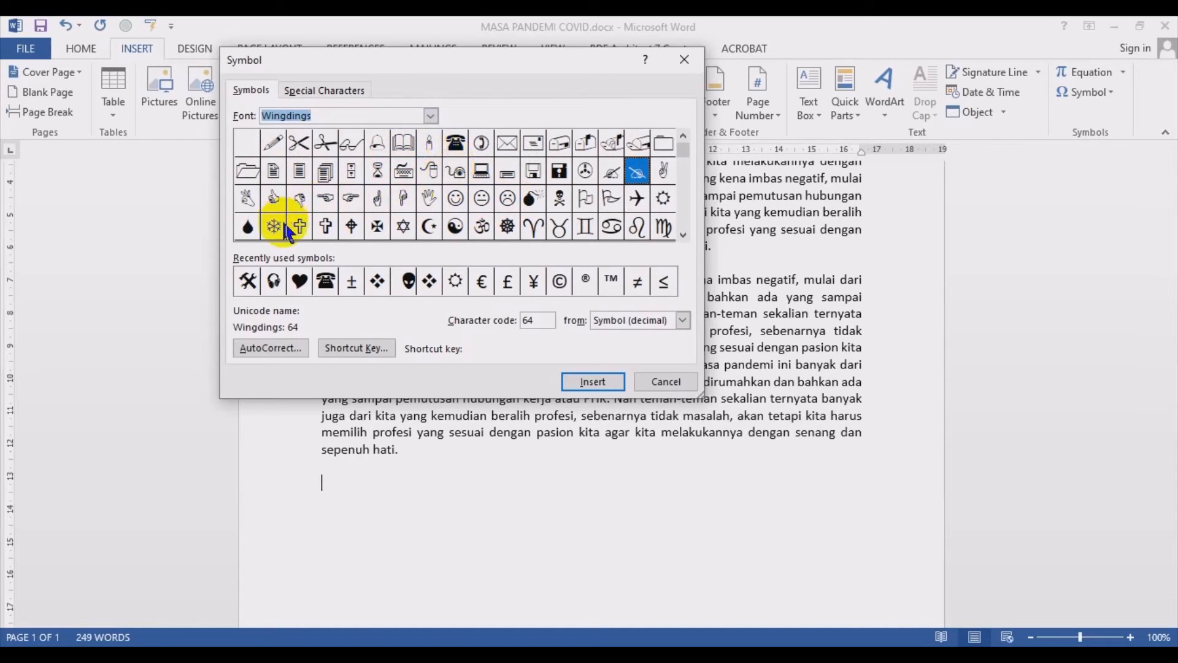
Find the font named Symbol in the font list and choose it for the symbol collection
{"action": "left_click", "coordinate": [430, 116]}
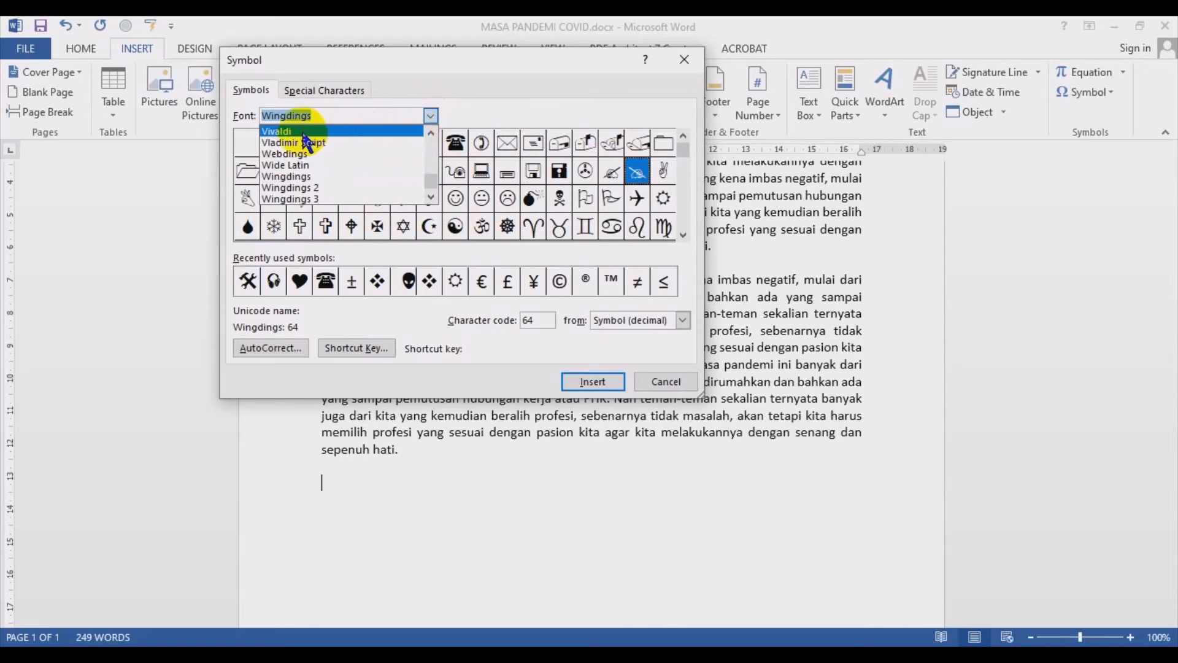
{"action": "left_click", "coordinate": [430, 116]}
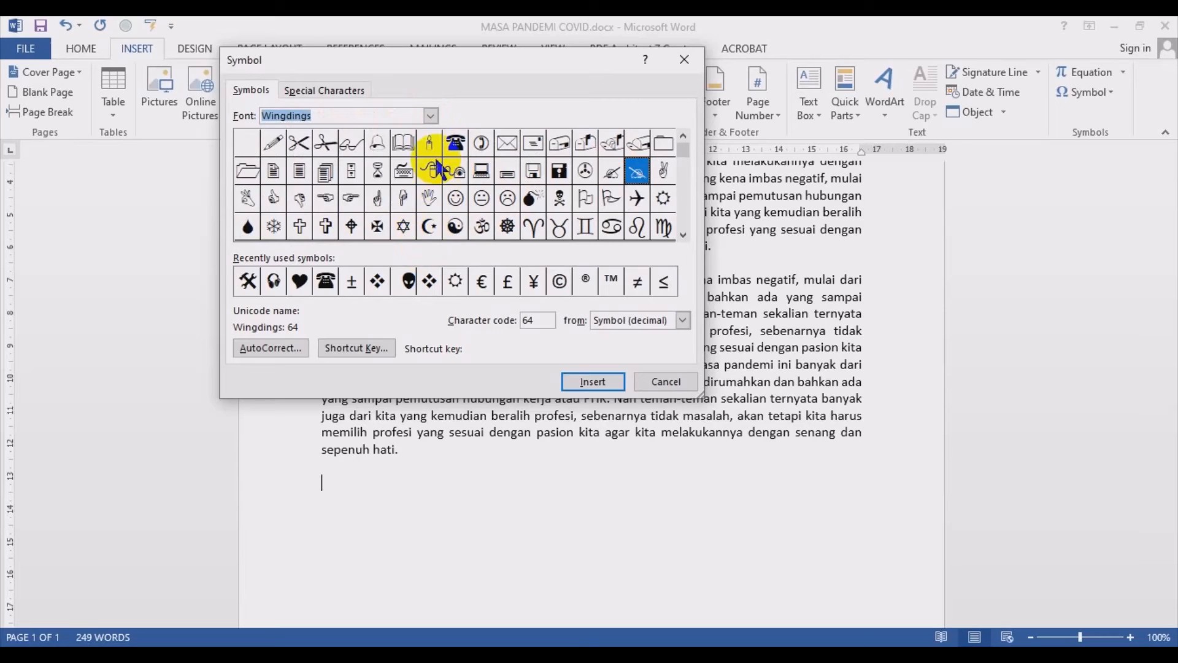
{"action": "left_click", "coordinate": [431, 115]}
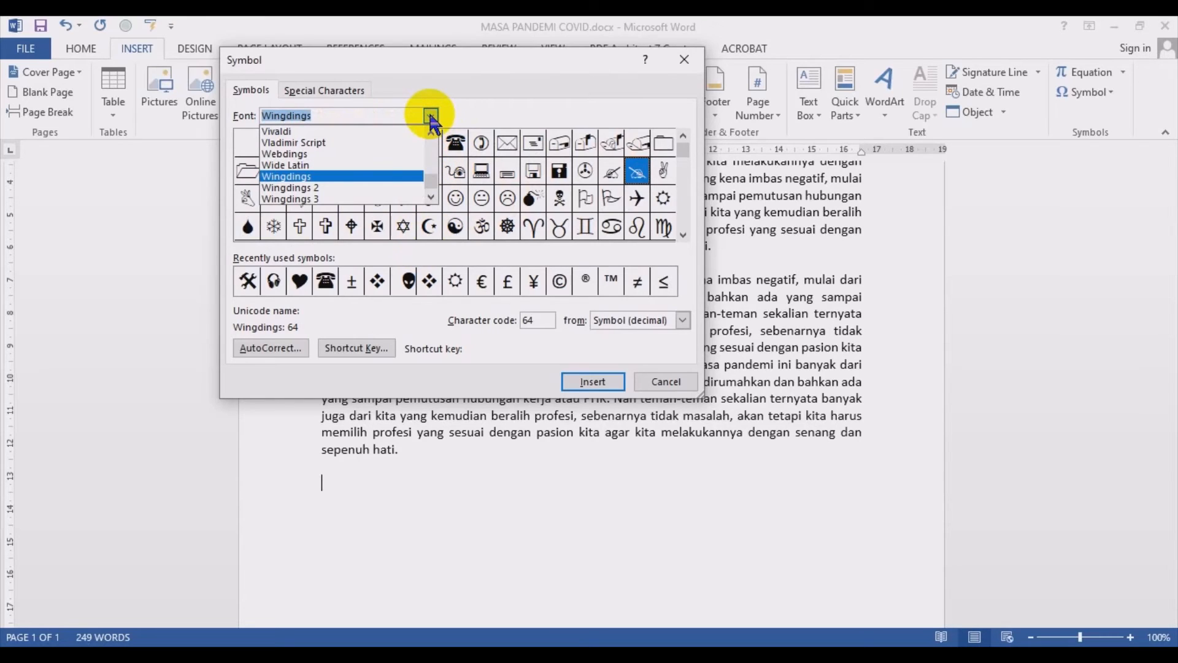
{"action": "left_click", "coordinate": [431, 170]}
{"action": "mouse_move", "coordinate": [432, 170]}
{"action": "left_mouse_down"}
{"action": "mouse_move", "coordinate": [435, 202]}
{"action": "mouse_move", "coordinate": [430, 192]}
{"action": "left_mouse_up"}
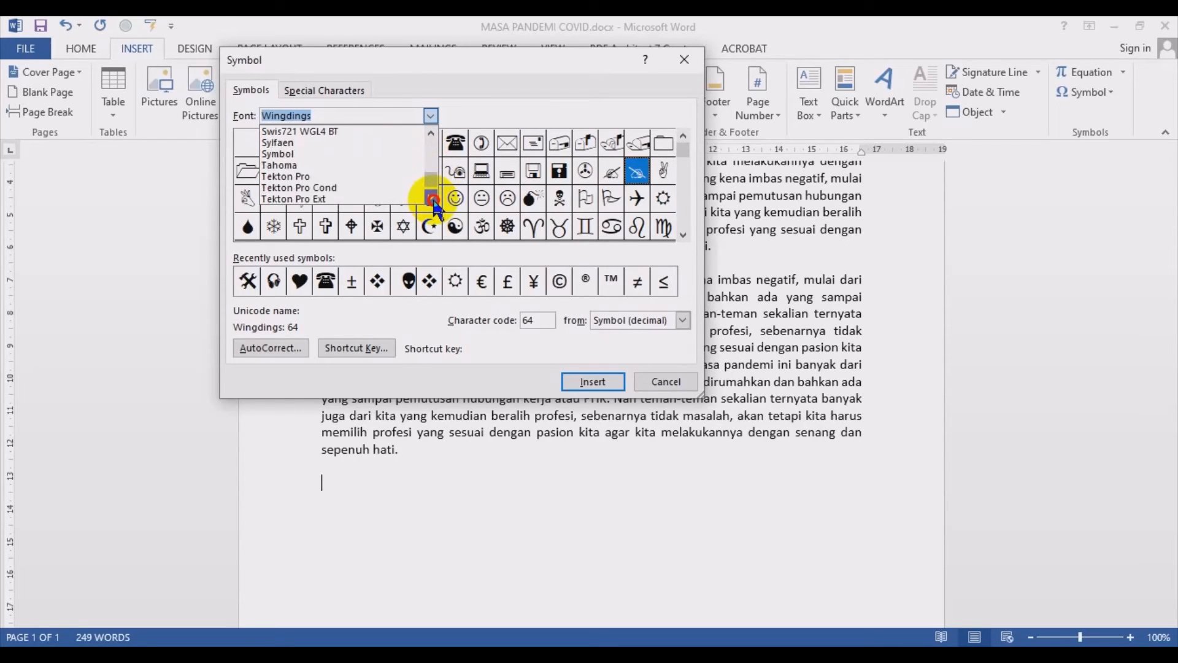
{"action": "left_click", "coordinate": [311, 163]}
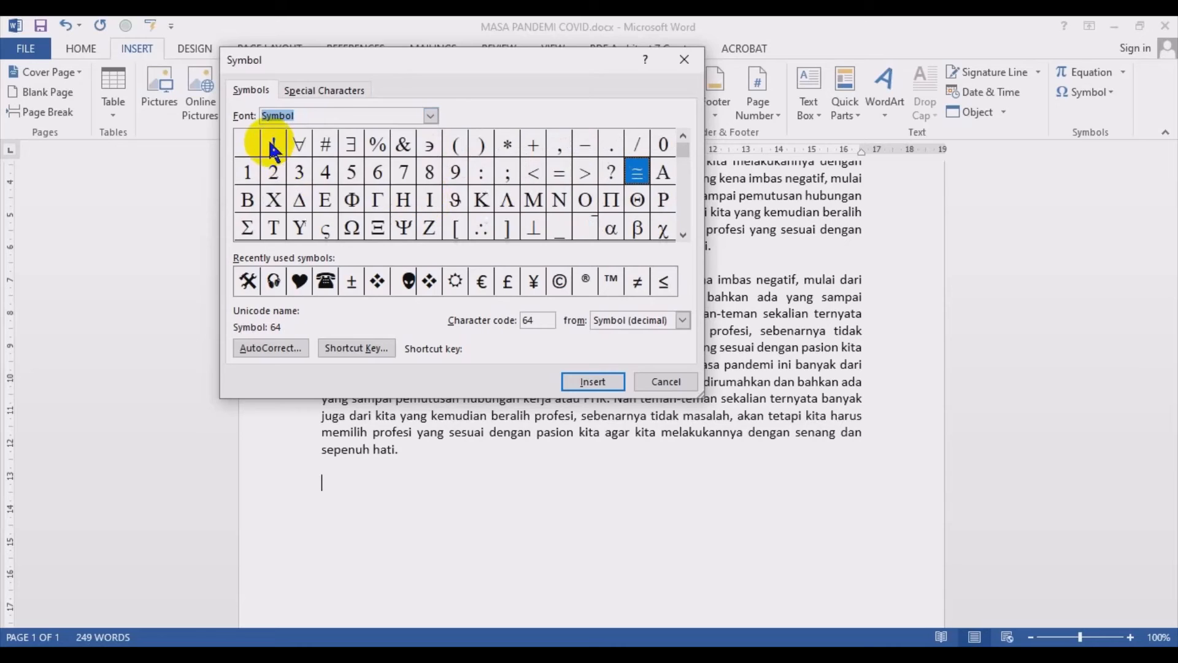
Insert the ± sign, character code 177 of the Symbol font, on the blank line below the second paragraph
{"action": "left_click", "coordinate": [683, 137]}
{"action": "left_click", "coordinate": [683, 234]}
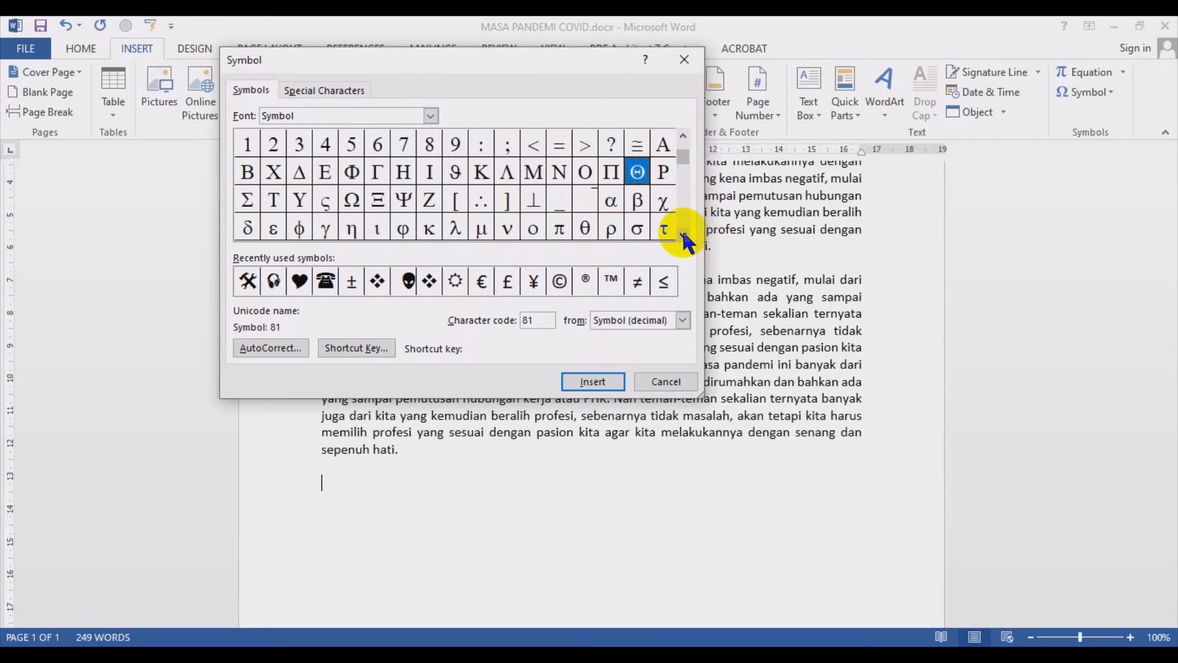
{"action": "left_click", "coordinate": [683, 234]}
{"action": "left_click", "coordinate": [683, 234]}
{"action": "left_click", "coordinate": [682, 235]}
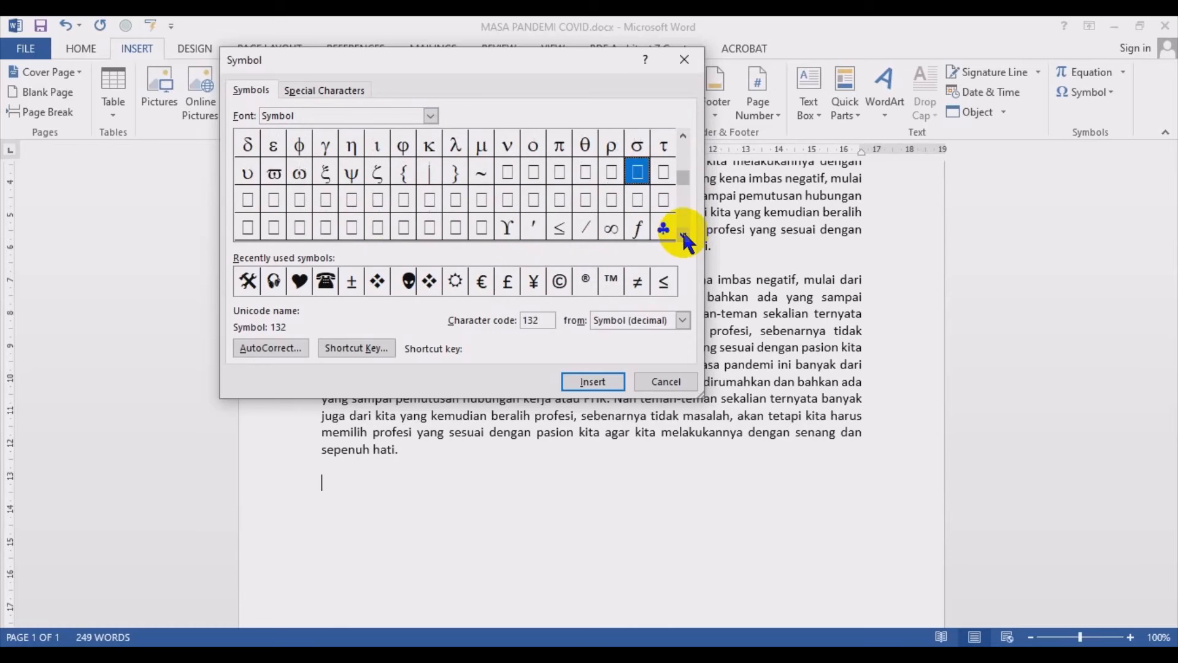
{"action": "left_click", "coordinate": [683, 235]}
{"action": "left_click", "coordinate": [683, 234]}
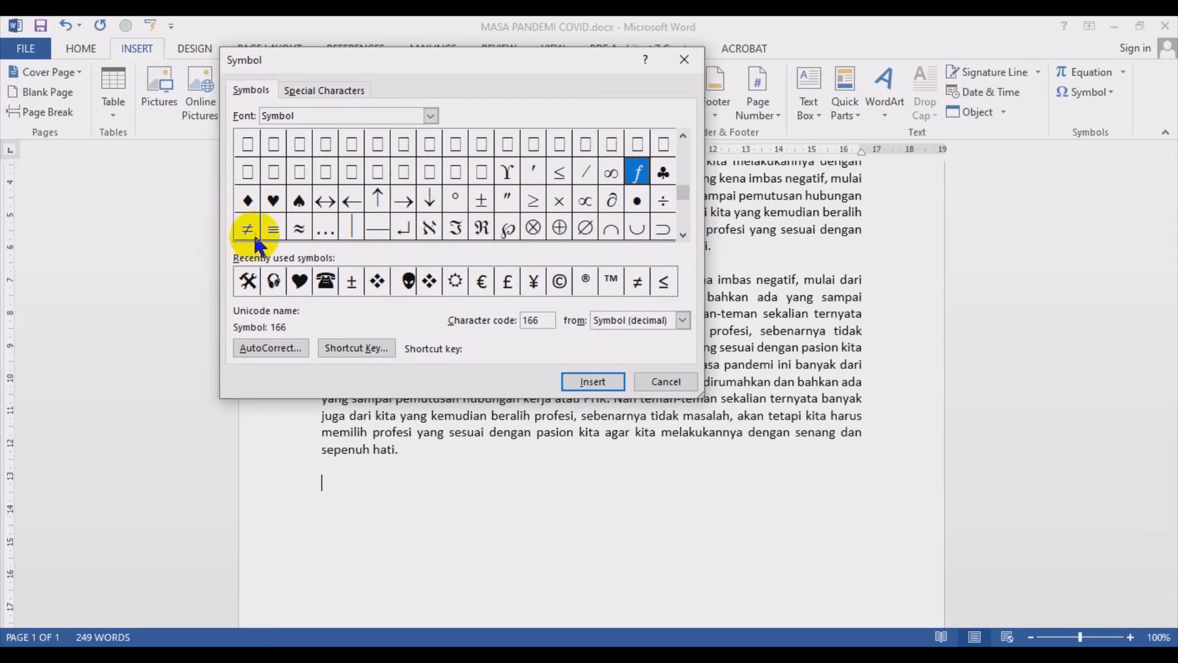
{"action": "left_click", "coordinate": [481, 200]}
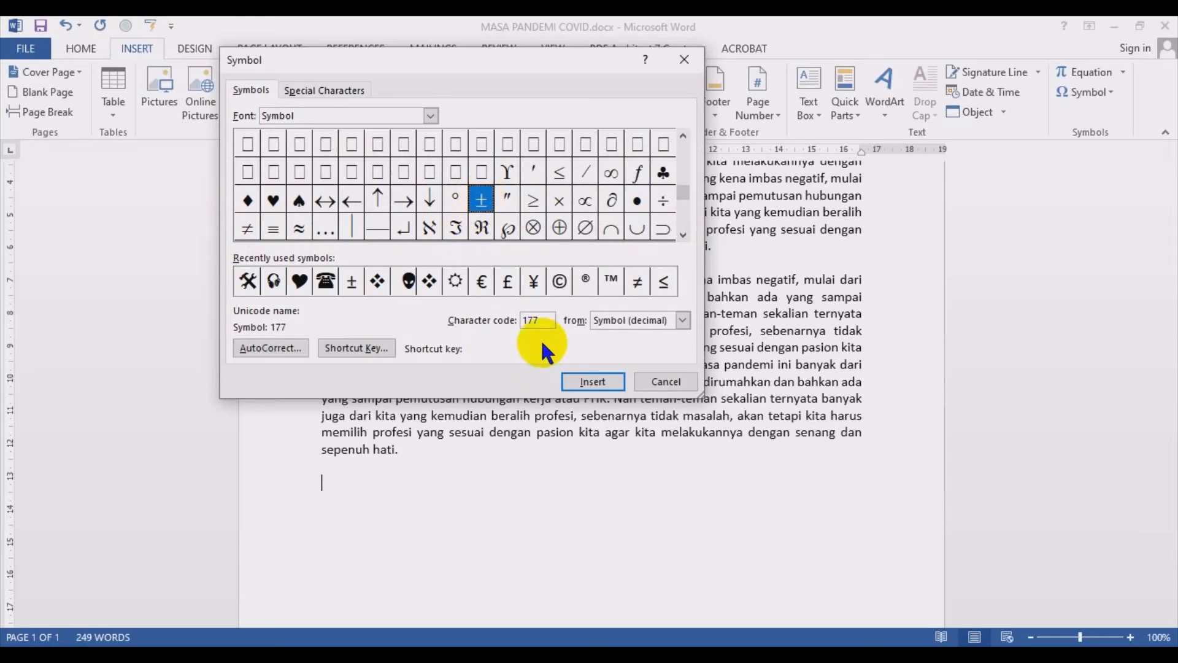
{"action": "left_click", "coordinate": [590, 383]}
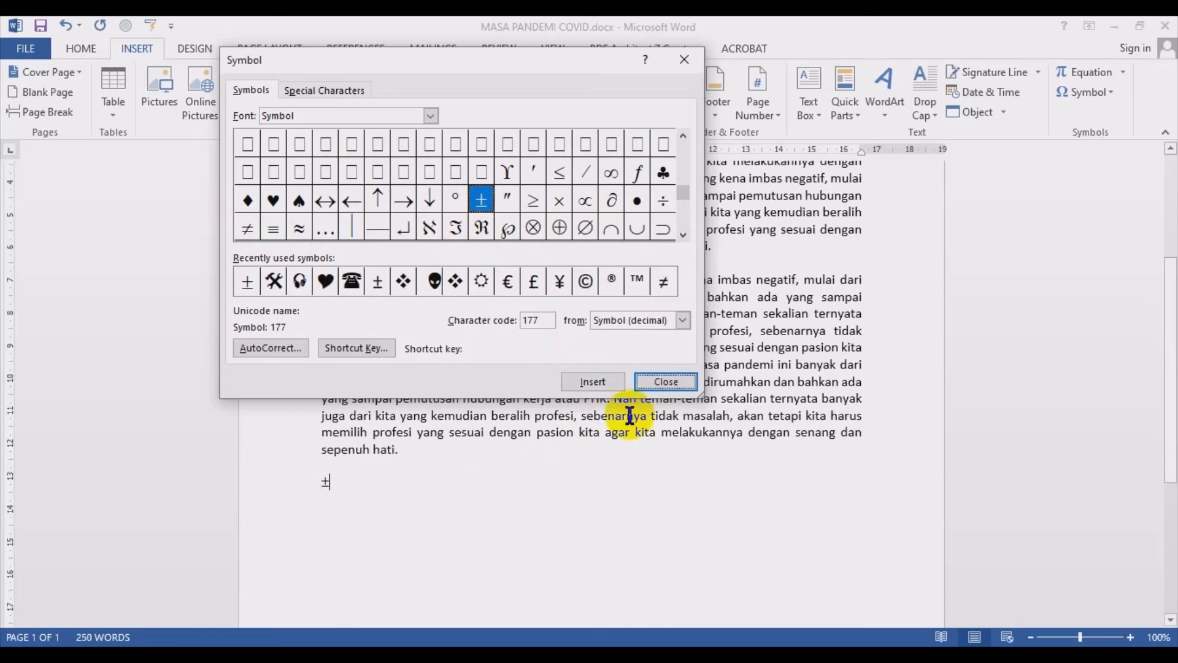
Complete the line around the ± sign to read "Luas tanah saya ± 100 m2" and close the symbol collection
{"action": "left_click", "coordinate": [361, 481]}
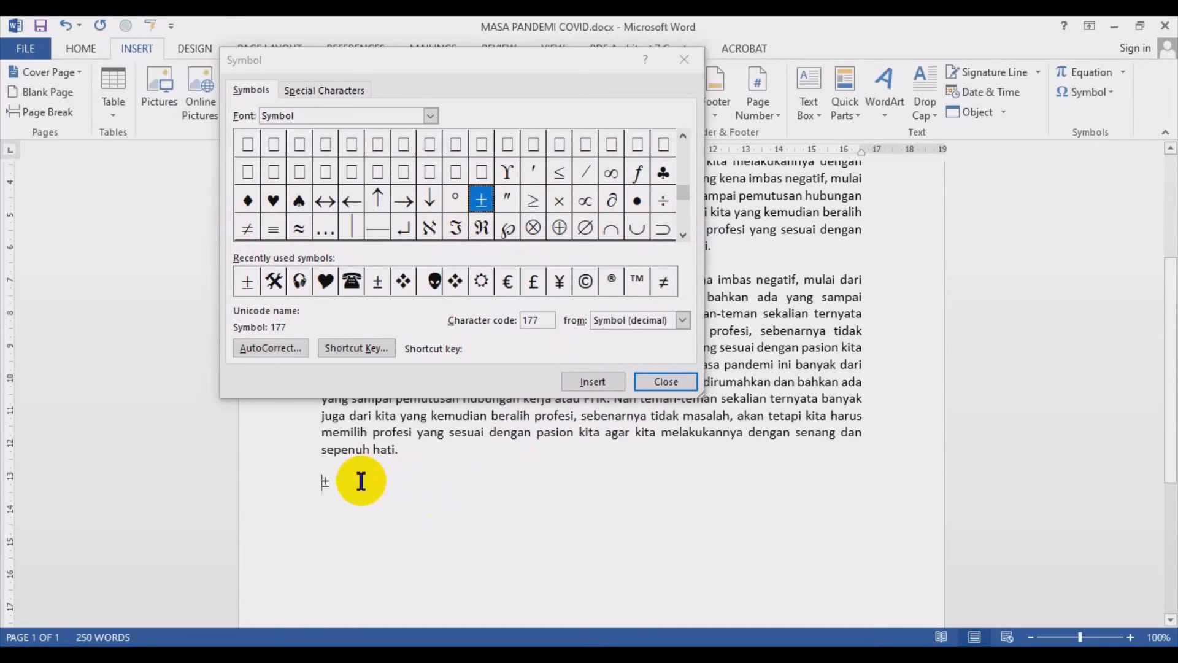
{"action": "type", "text": "Luas tanah saya k"}
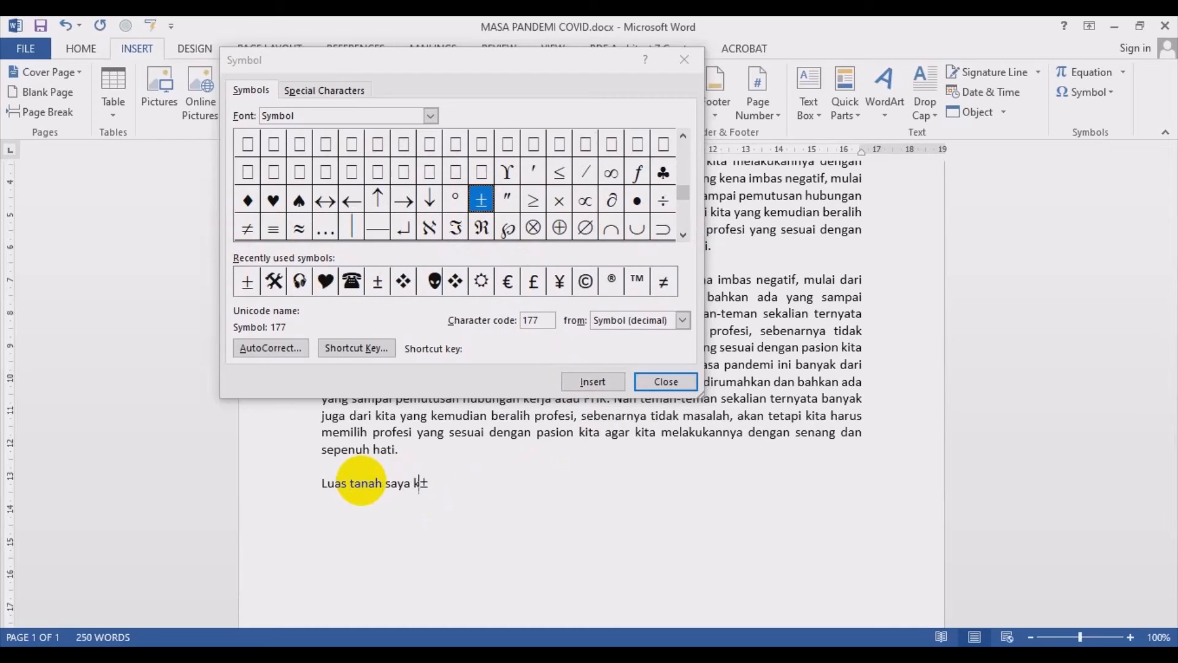
{"action": "type", "text": "urang"}
{"action": "key", "text": "BackSpace"}
{"action": "key", "text": "BackSpace"}
{"action": "key", "text": "BackSpace"}
{"action": "key", "text": "BackSpace"}
{"action": "type", "text": "-+"}
{"action": "key", "text": "BackSpace"}
{"action": "key", "text": "BackSpace"}
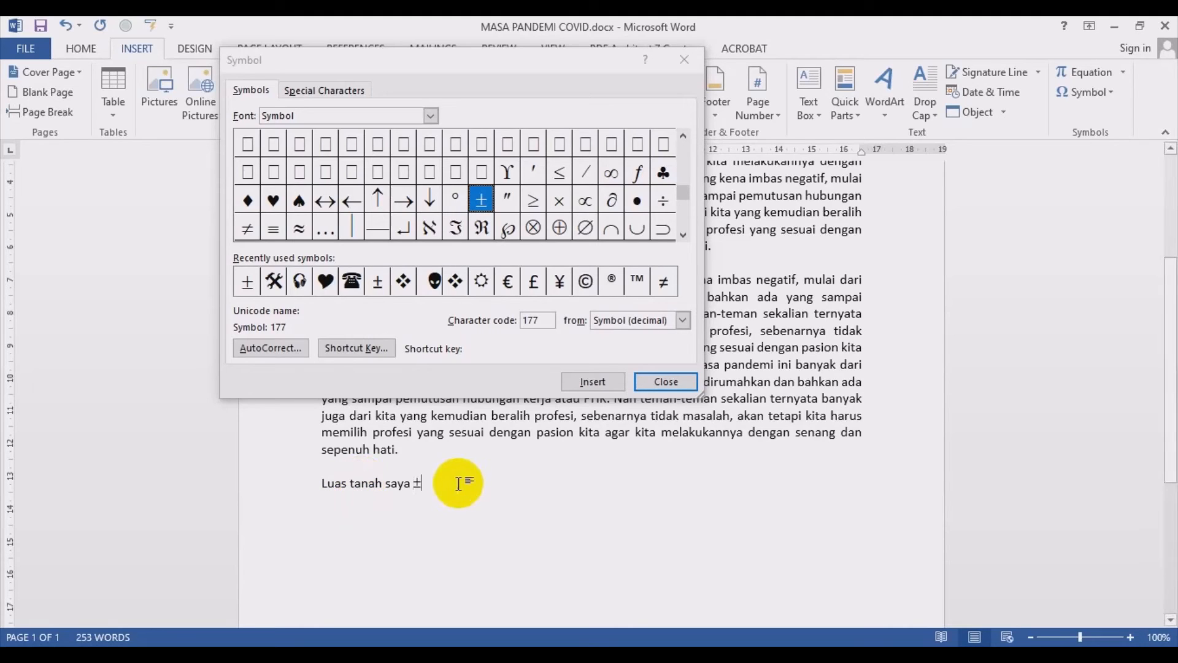
{"action": "type", "text": "100 m2"}
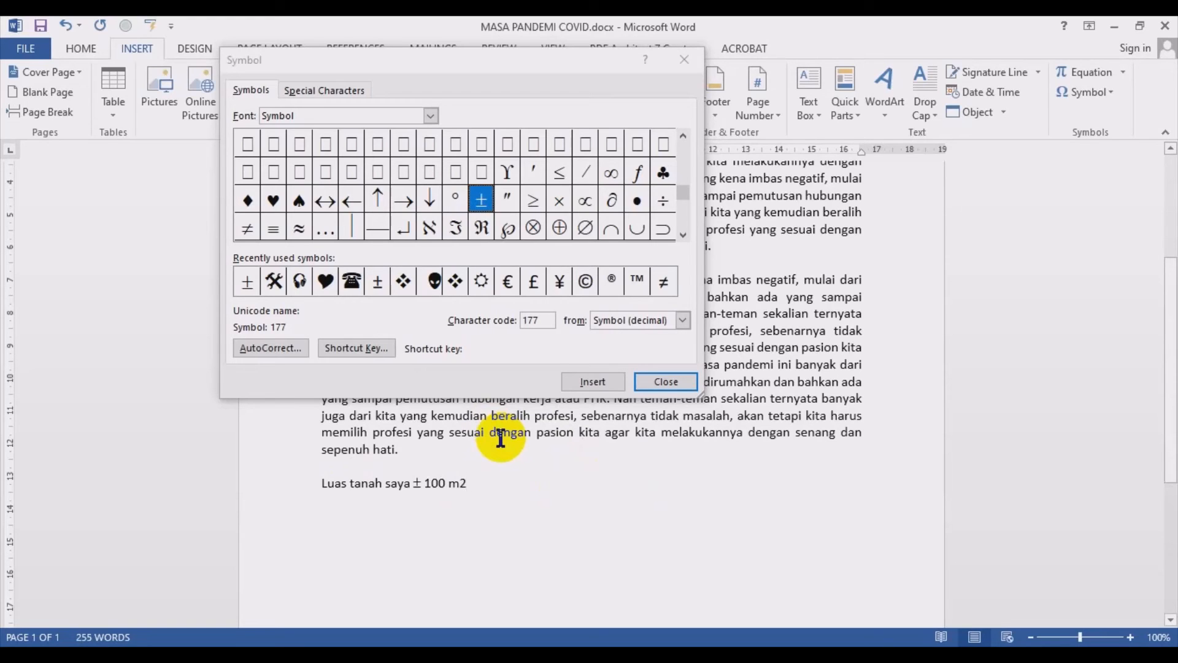
{"action": "left_click", "coordinate": [666, 381]}
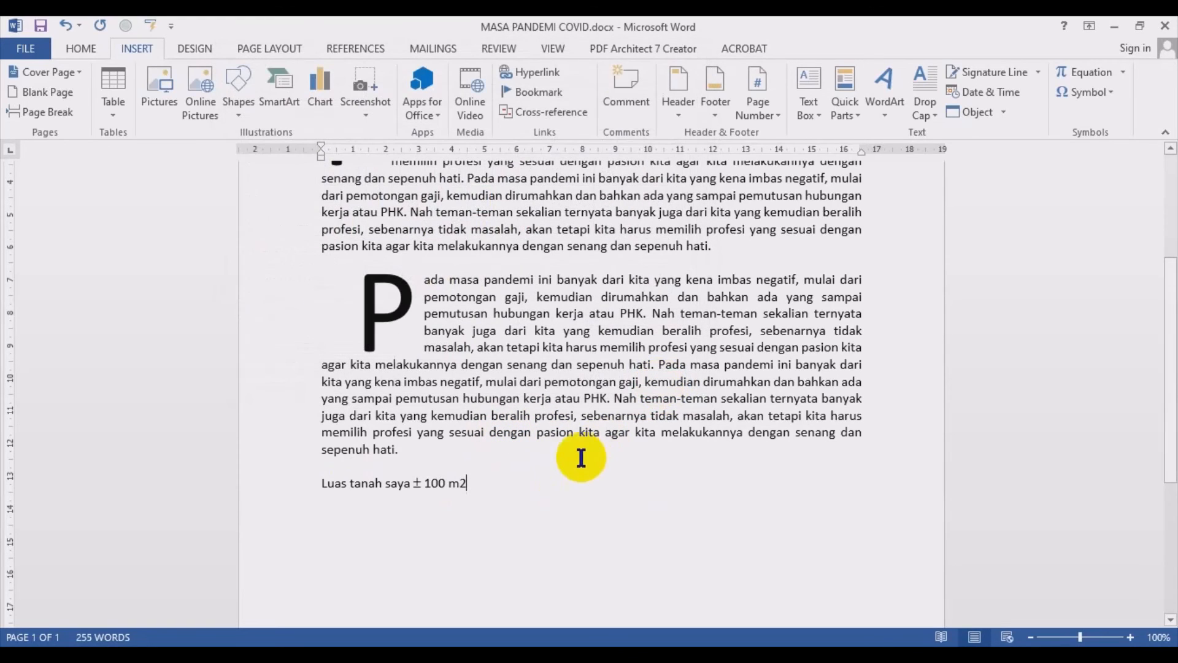
Replace the land-area line with the text "PT. Jhoni Perkasa Sangat Lama Sejahtera Sentosa Surabaya."
{"action": "left_click", "coordinate": [257, 493]}
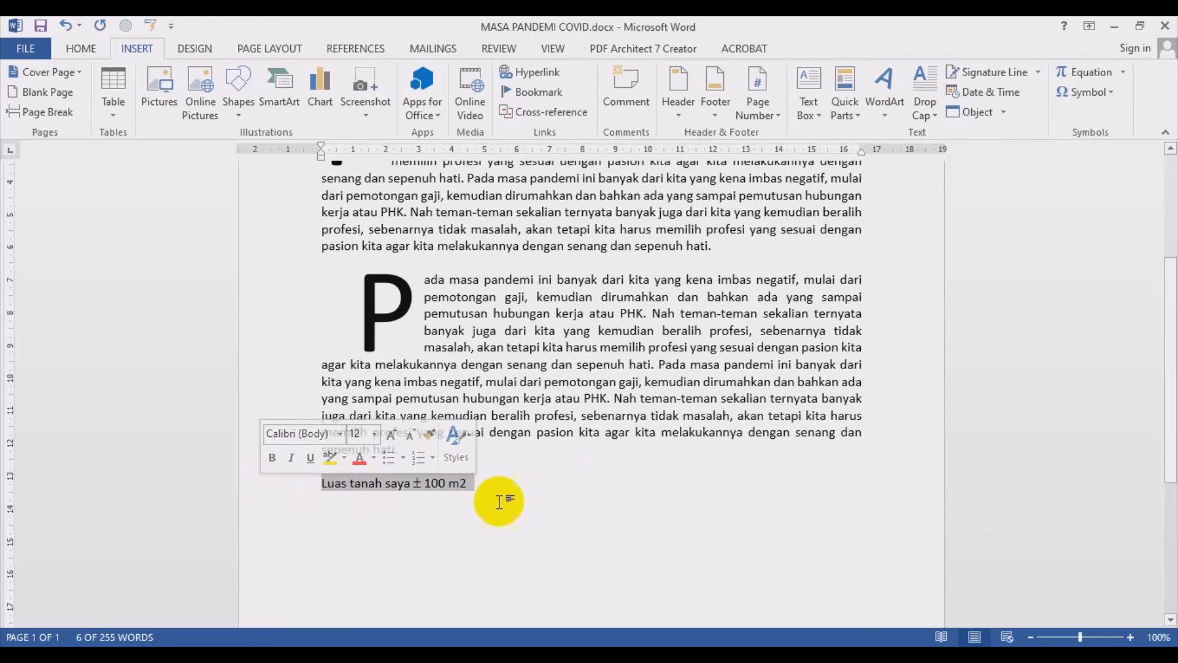
{"action": "key", "text": "Delete"}
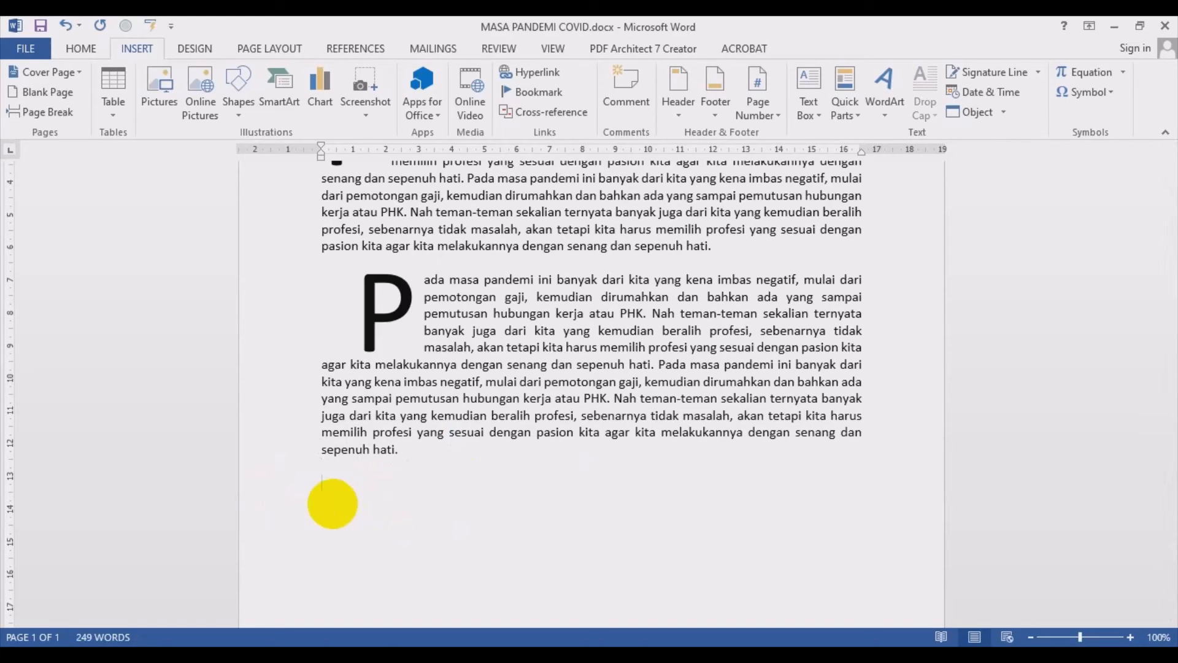
{"action": "type", "text": "PT. Jhoni Perkasa Sangat Lama Sejahtera Sentosa Surabaya."}
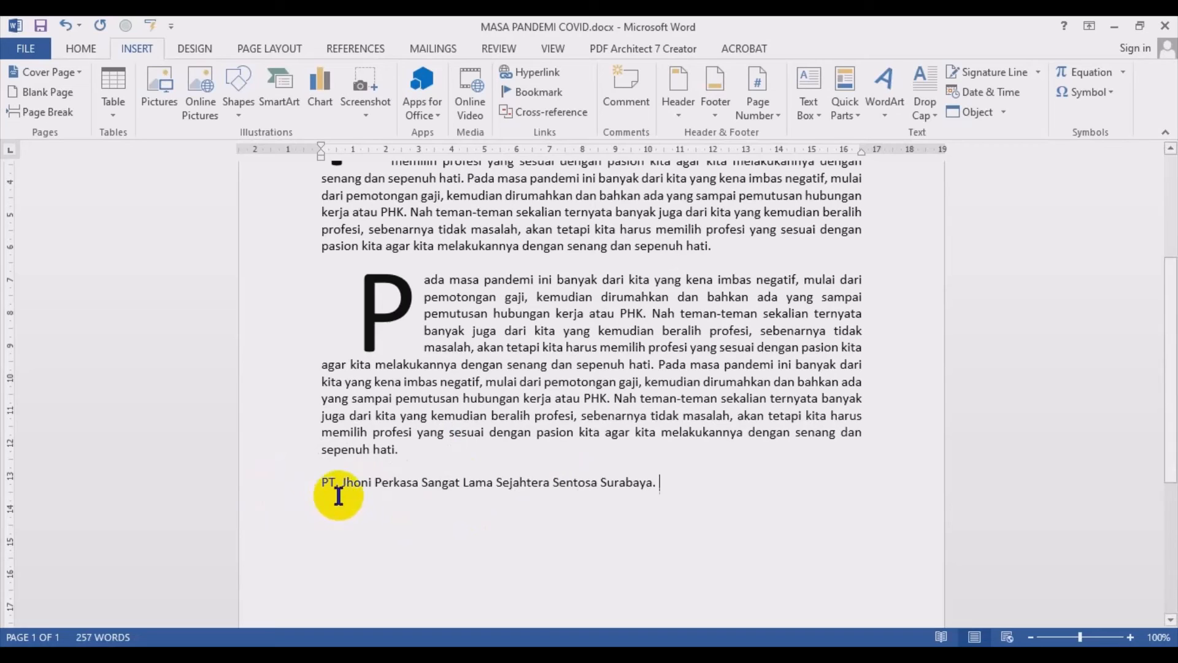
Replace the line below the second paragraph with the company name "CV. Jaya Perkasa" and start a new line
{"action": "left_click", "coordinate": [254, 491]}
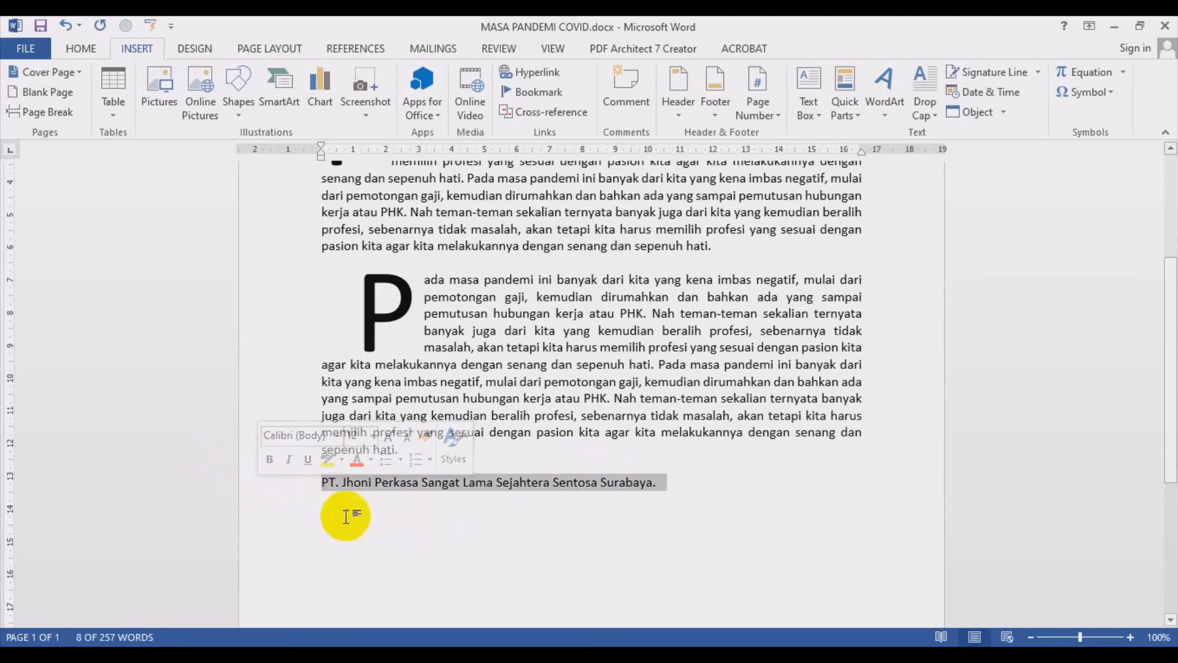
{"action": "key", "text": "BackSpace"}
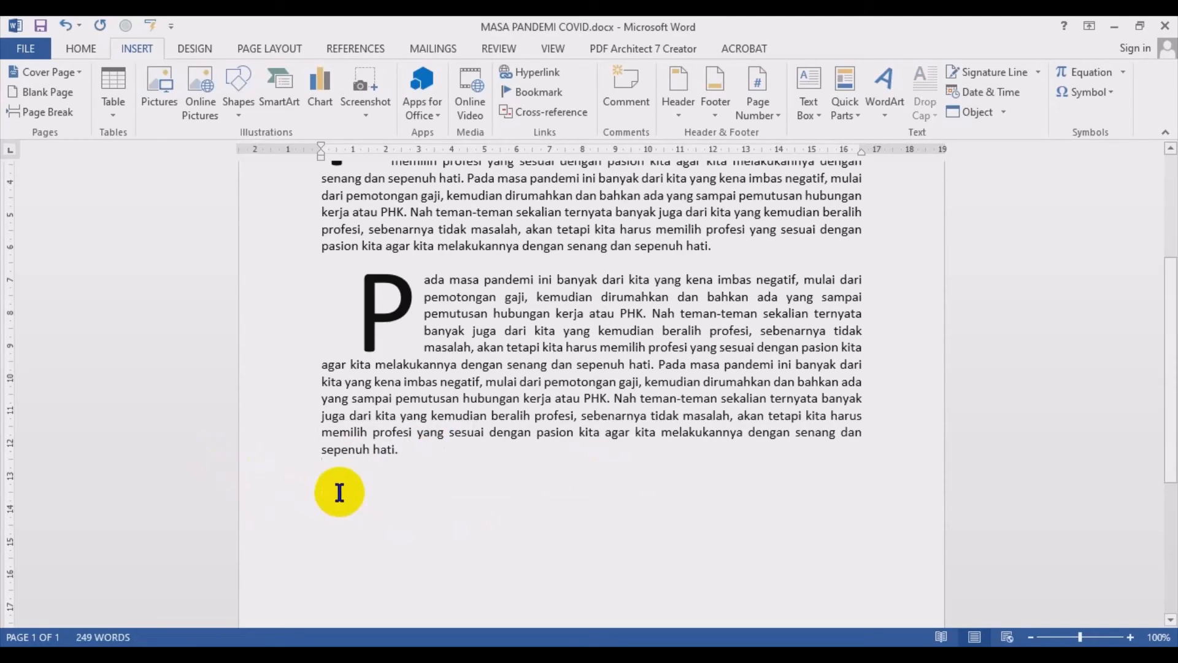
{"action": "type", "text": "CV. J"}
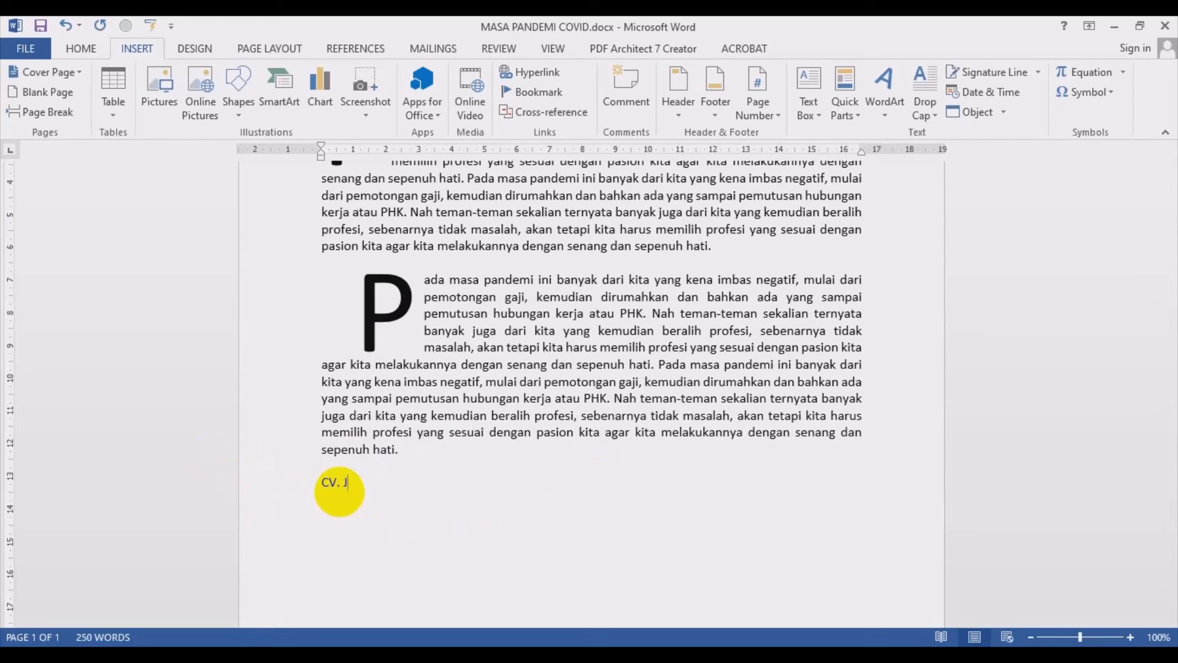
{"action": "type", "text": "aya Perkasa"}
{"action": "key", "text": "Return"}
Add the company's street address, city and a "Telp." line with the phone number on separate lines, followed by a new line
{"action": "type", "text": "Jl. Mayjend Sun"}
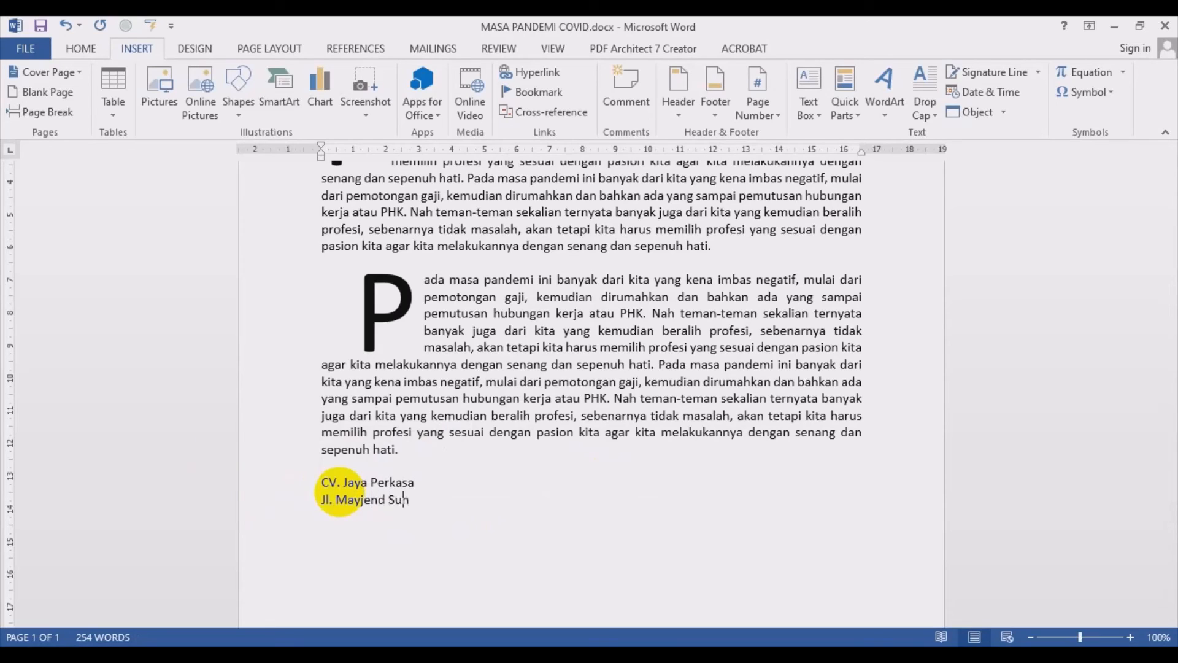
{"action": "type", "text": "gkono No. 69"}
{"action": "key", "text": "Return"}
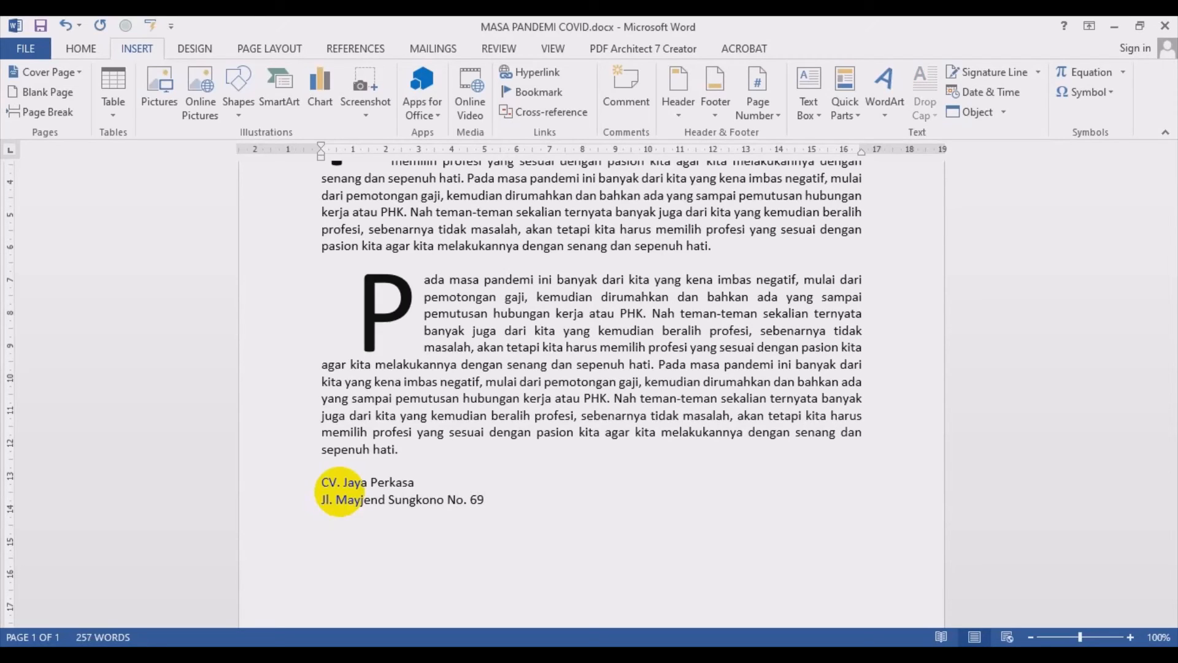
{"action": "type", "text": "Malang"}
{"action": "key", "text": "Return"}
{"action": "type", "text": "Telo"}
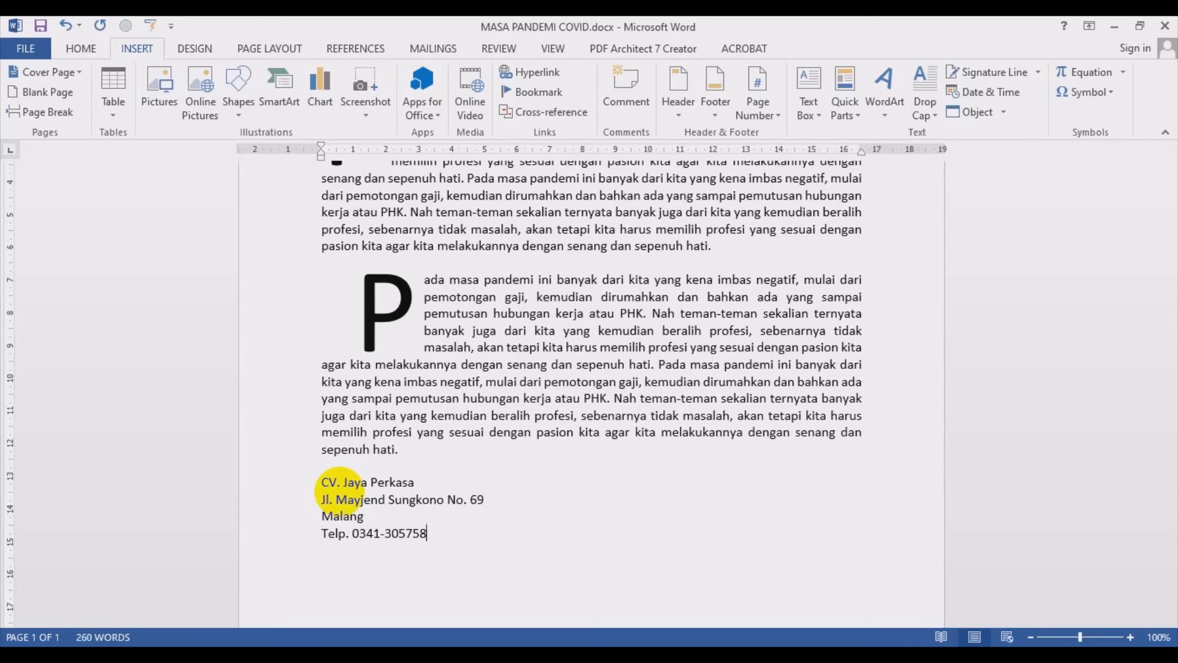
{"action": "key", "text": "Return"}
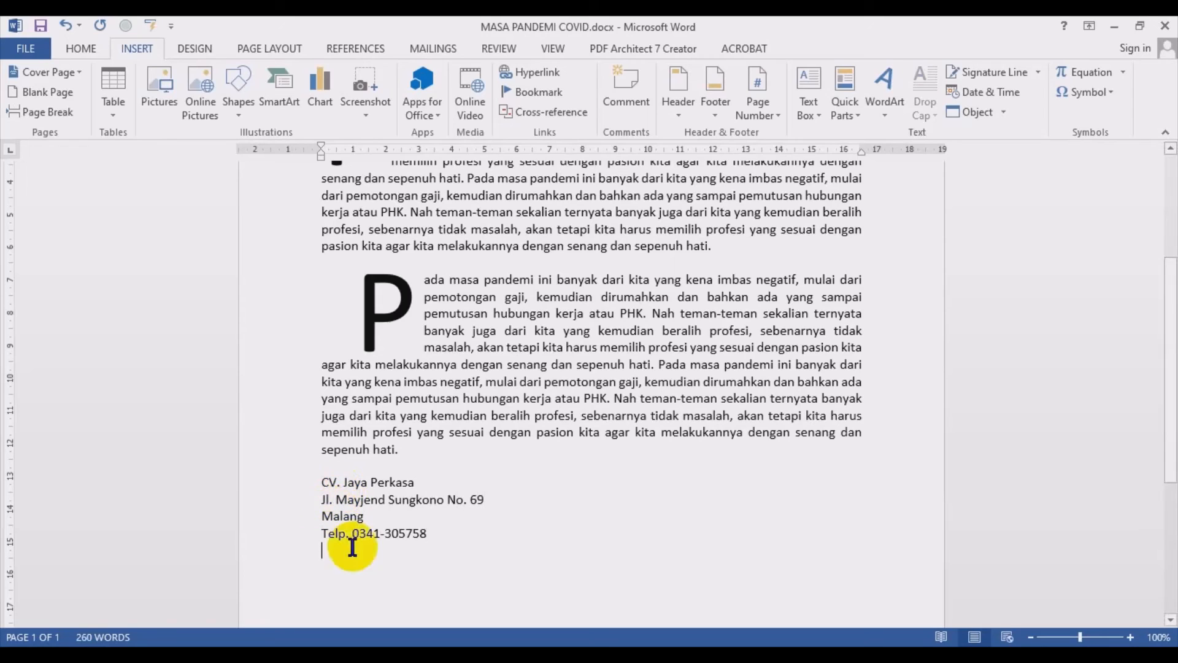
Replace the "Telp." label before the company's phone number with the recently used telephone symbol
{"action": "double_click", "coordinate": [325, 535]}
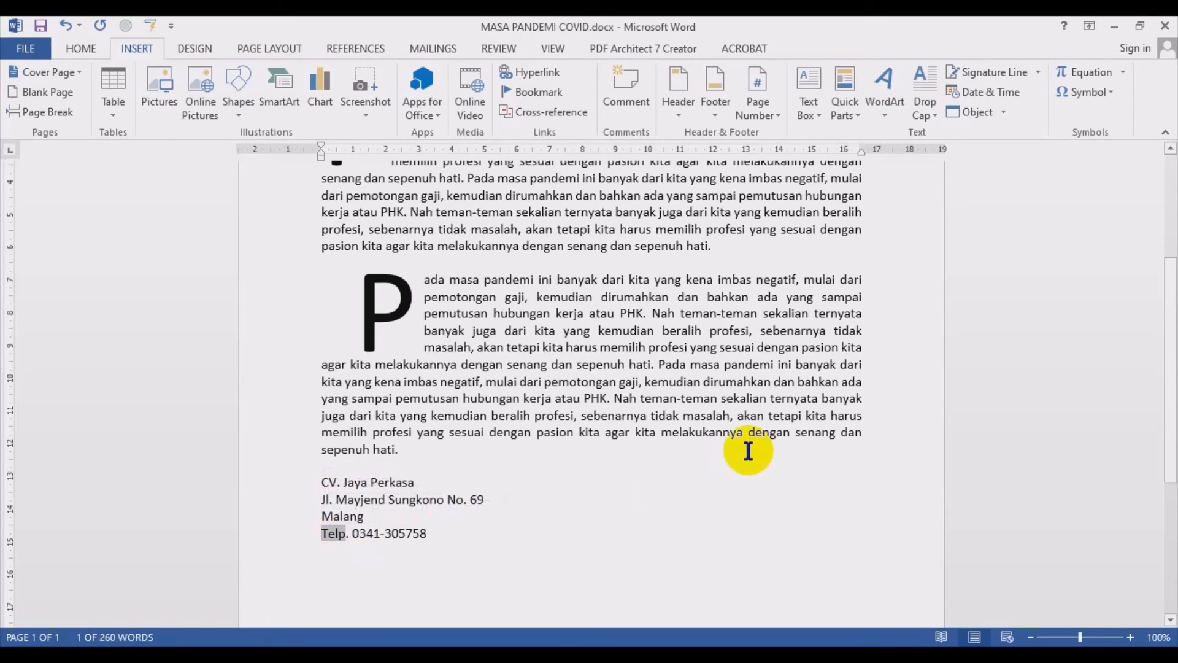
{"action": "key", "text": "Delete"}
{"action": "key", "text": "Delete"}
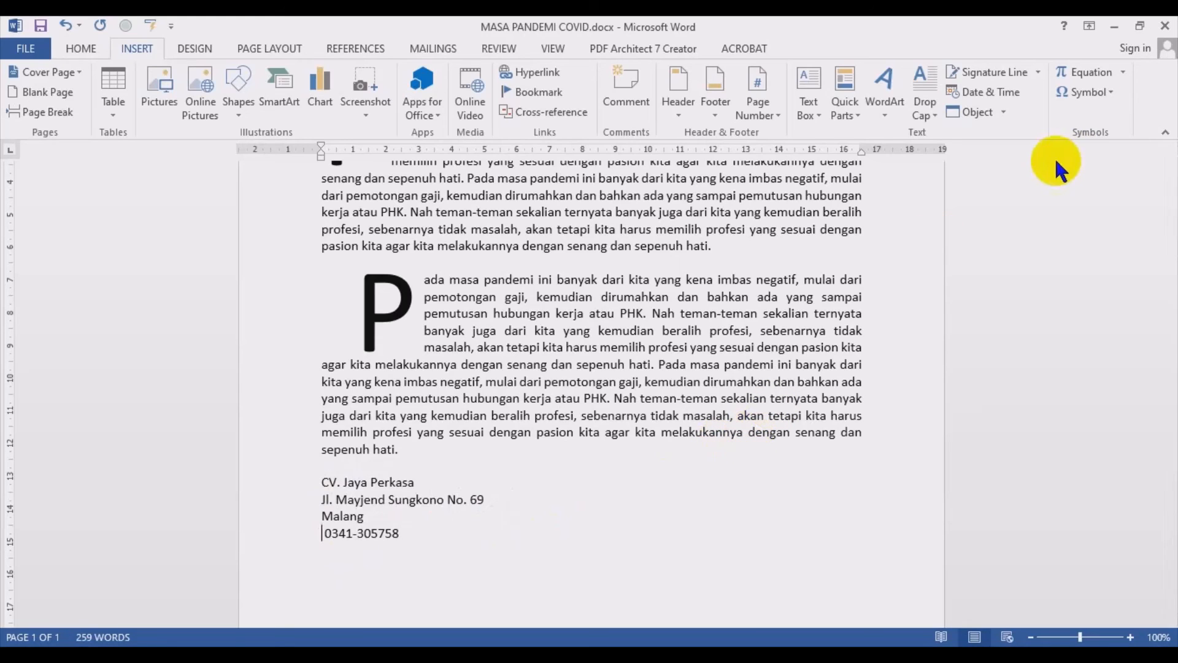
{"action": "left_click", "coordinate": [1089, 92]}
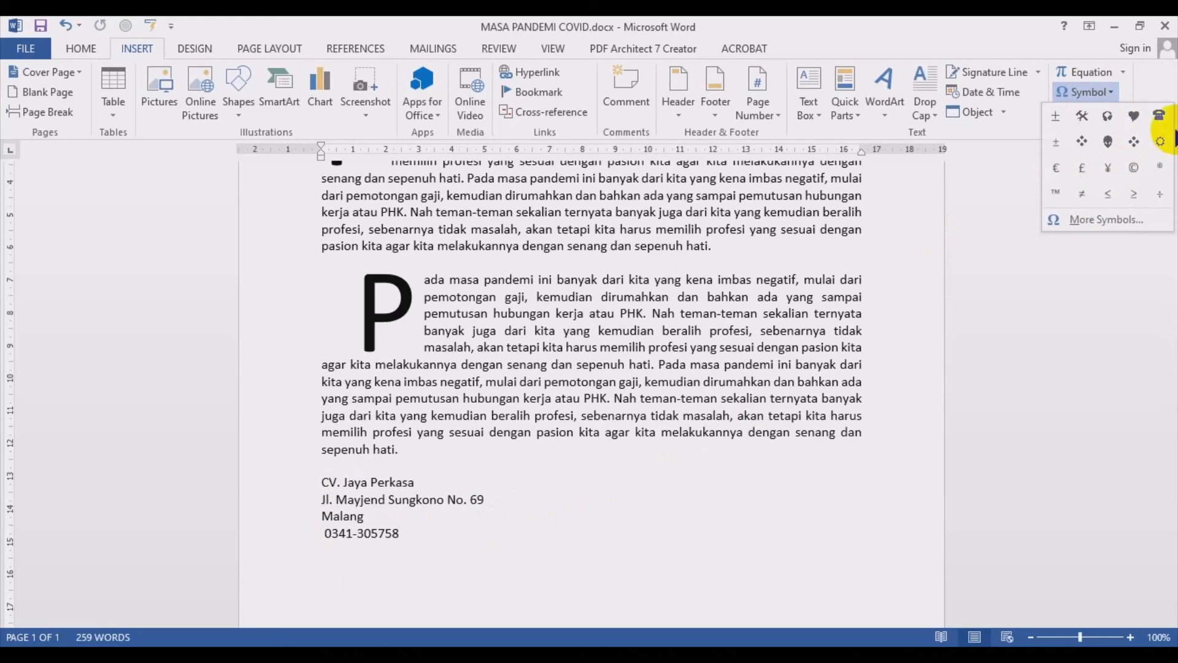
{"action": "left_click", "coordinate": [1159, 117]}
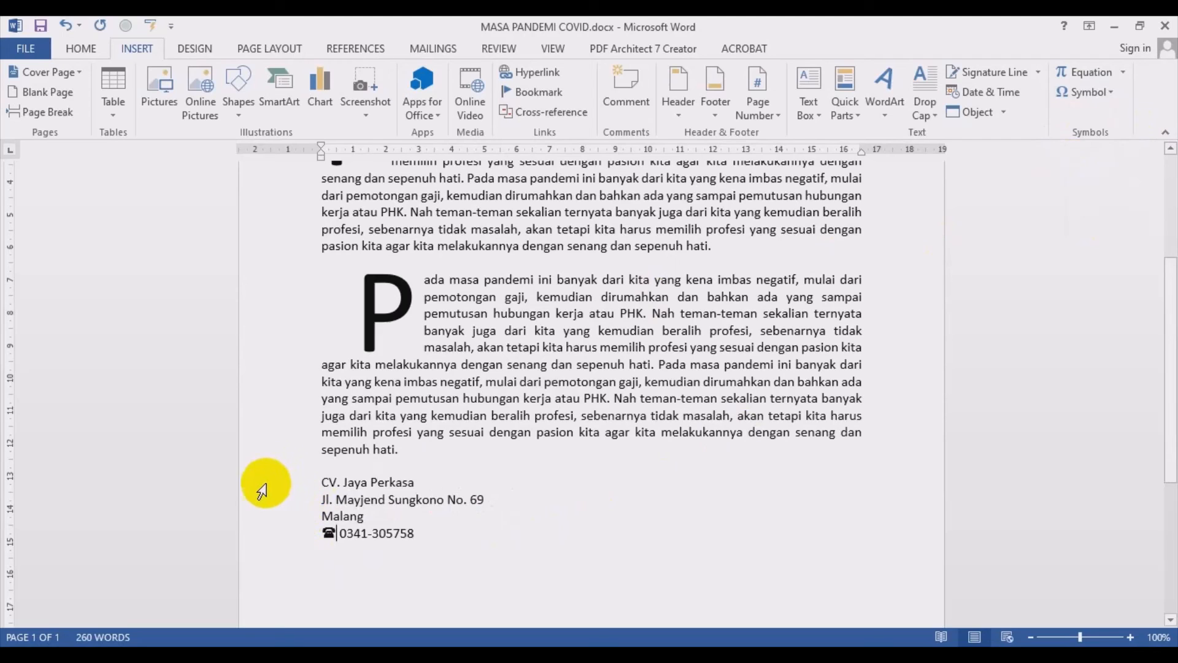
Make the four lines of company name, address and phone number bold
{"action": "left_click_drag", "start_coordinate": [261, 486], "coordinate": [273, 533]}
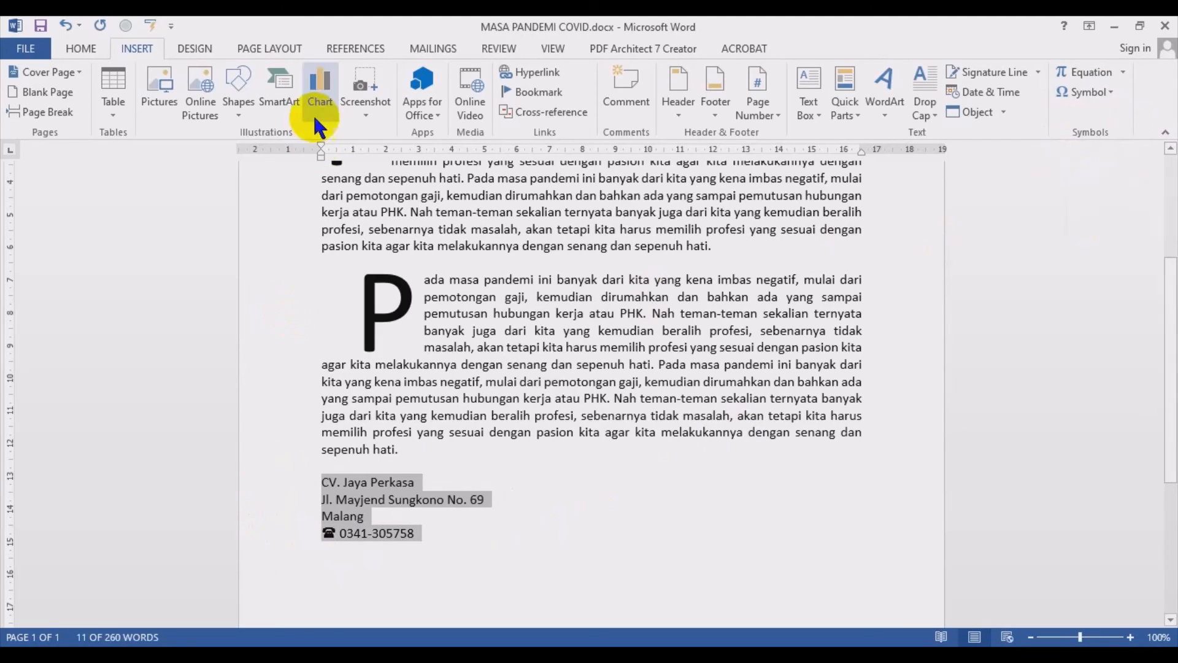
{"action": "left_click", "coordinate": [81, 46]}
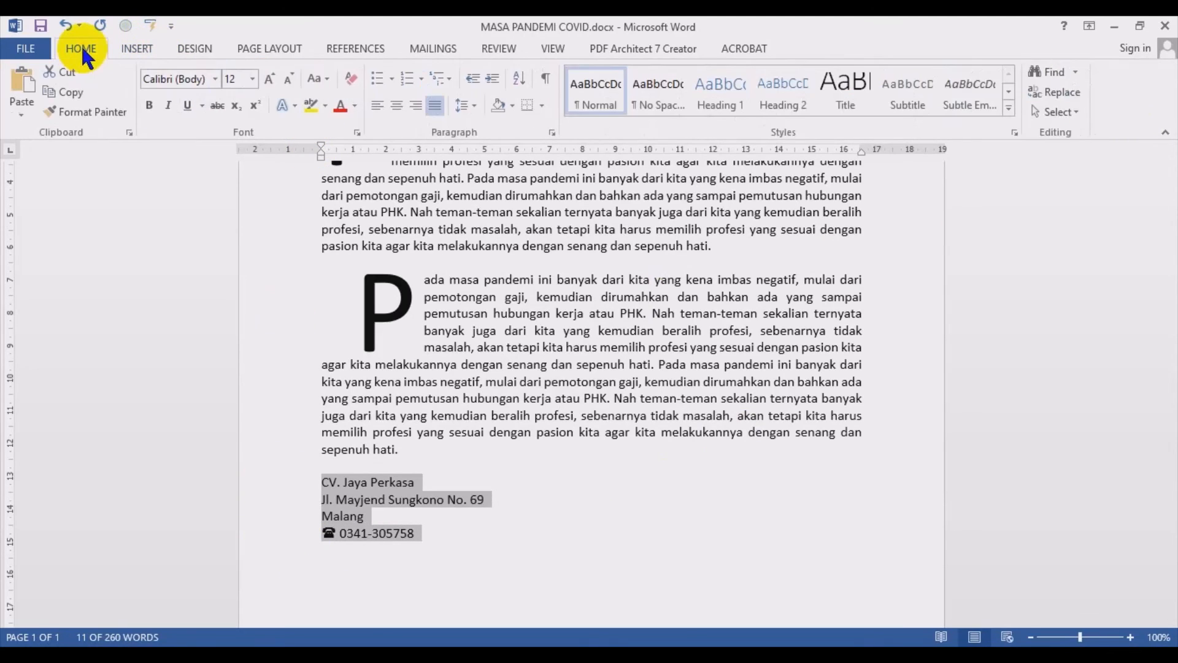
{"action": "left_click", "coordinate": [149, 107]}
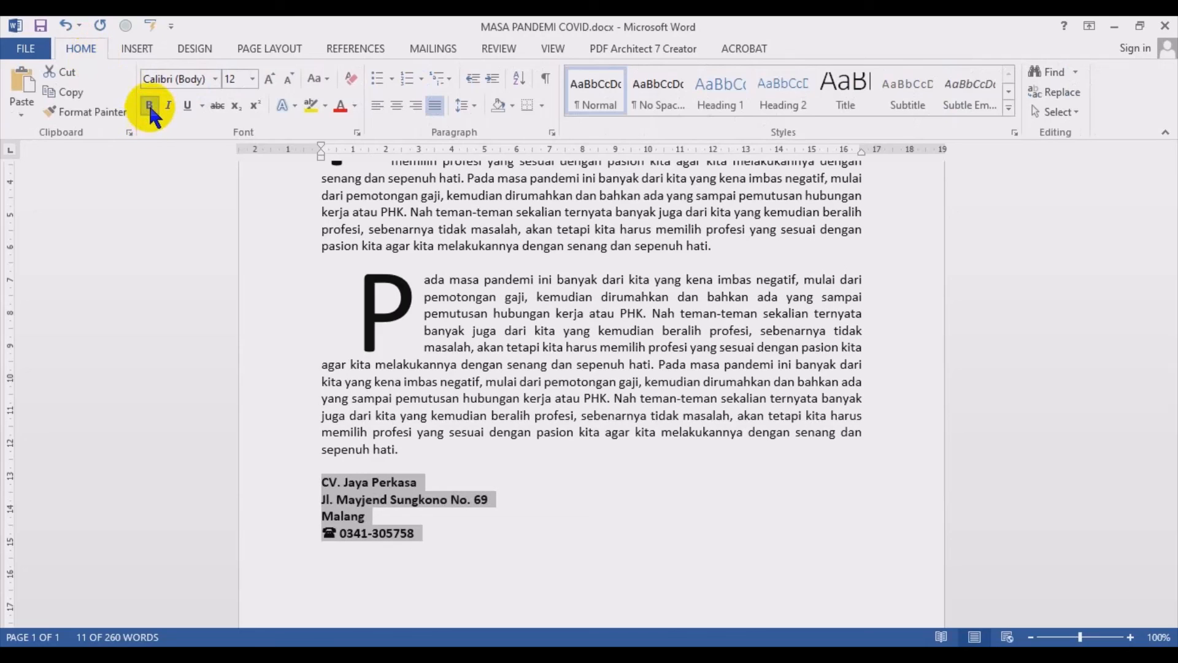
{"action": "left_click", "coordinate": [432, 541]}
Enlarge the company name line below the second paragraph to 22 pt
{"action": "left_click", "coordinate": [263, 482]}
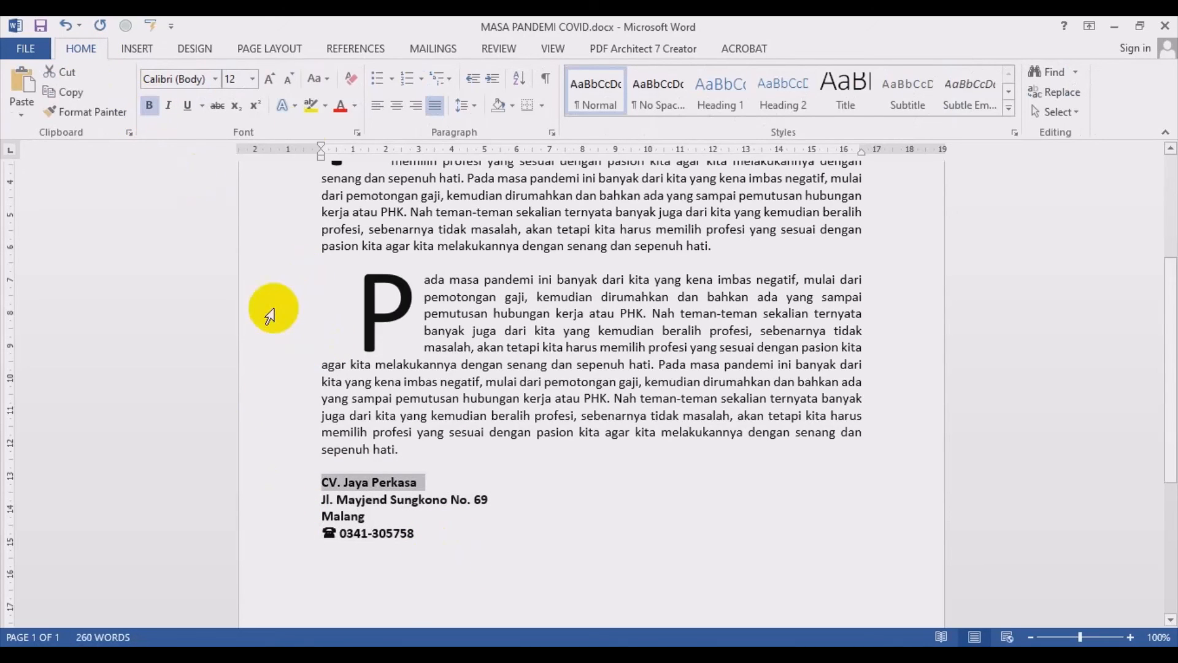
{"action": "left_click", "coordinate": [270, 80]}
{"action": "left_click", "coordinate": [270, 80]}
{"action": "left_click", "coordinate": [270, 79]}
{"action": "left_click", "coordinate": [270, 80]}
{"action": "left_click", "coordinate": [270, 79]}
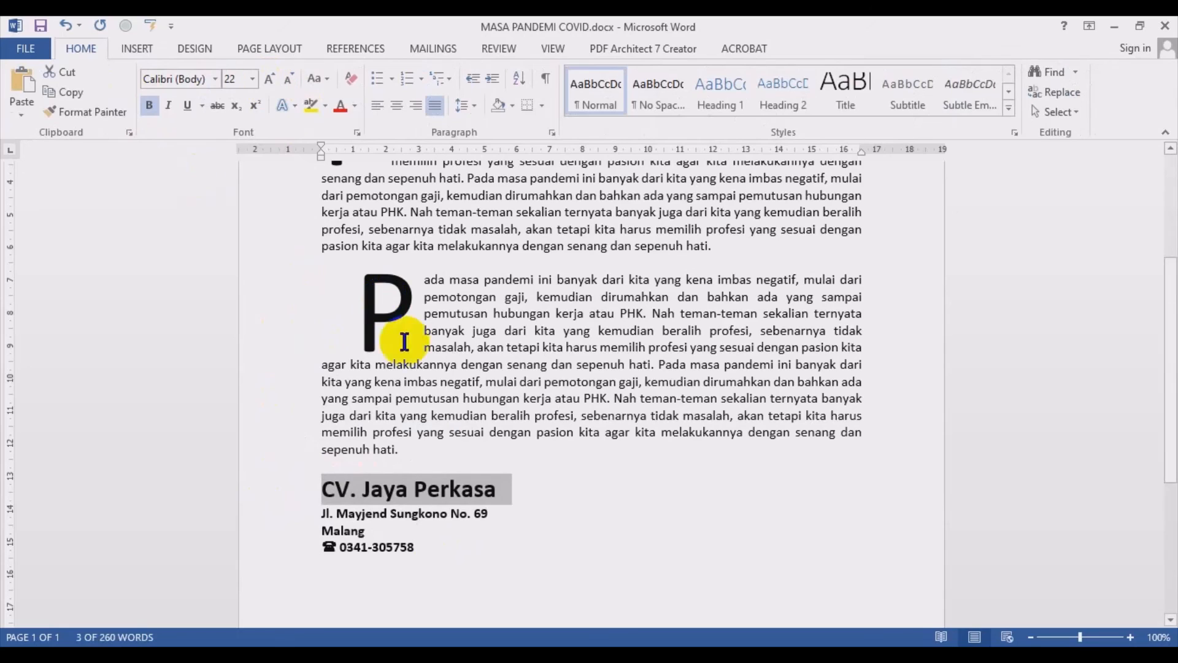
Center the four lines of the contact block with company name, address, city and phone number
{"action": "scroll", "coordinate": [394, 442], "scroll_direction": "down", "scroll_amount": 2}
{"action": "left_click_drag", "start_coordinate": [297, 408], "coordinate": [292, 463]}
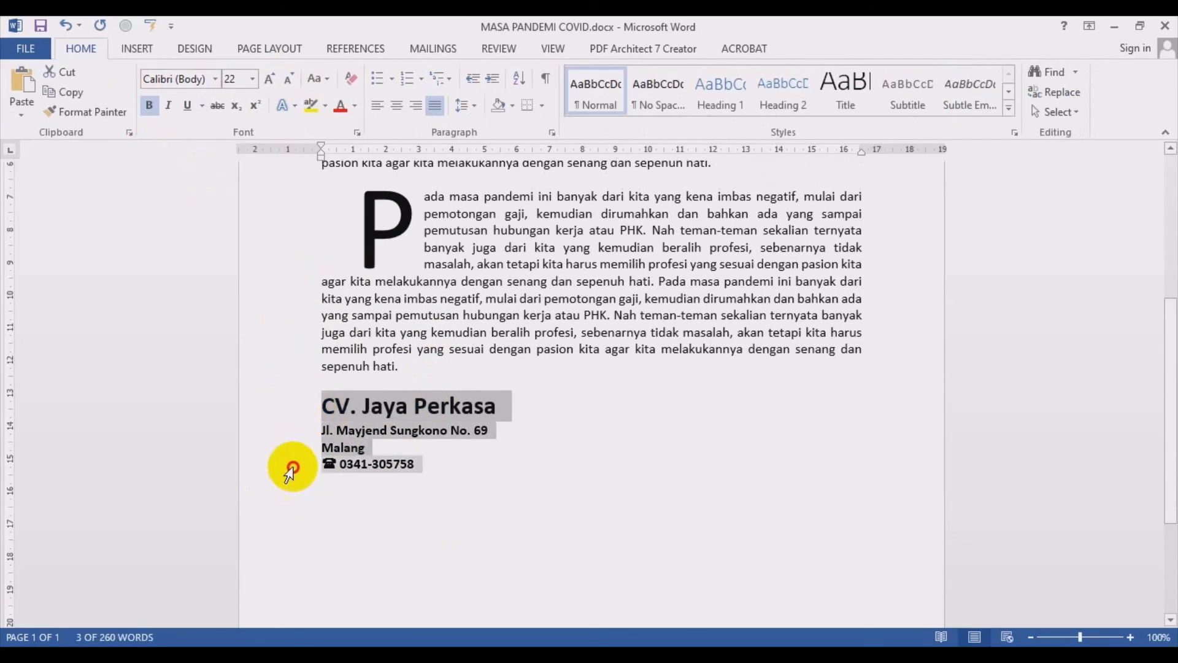
{"action": "left_click", "coordinate": [399, 105]}
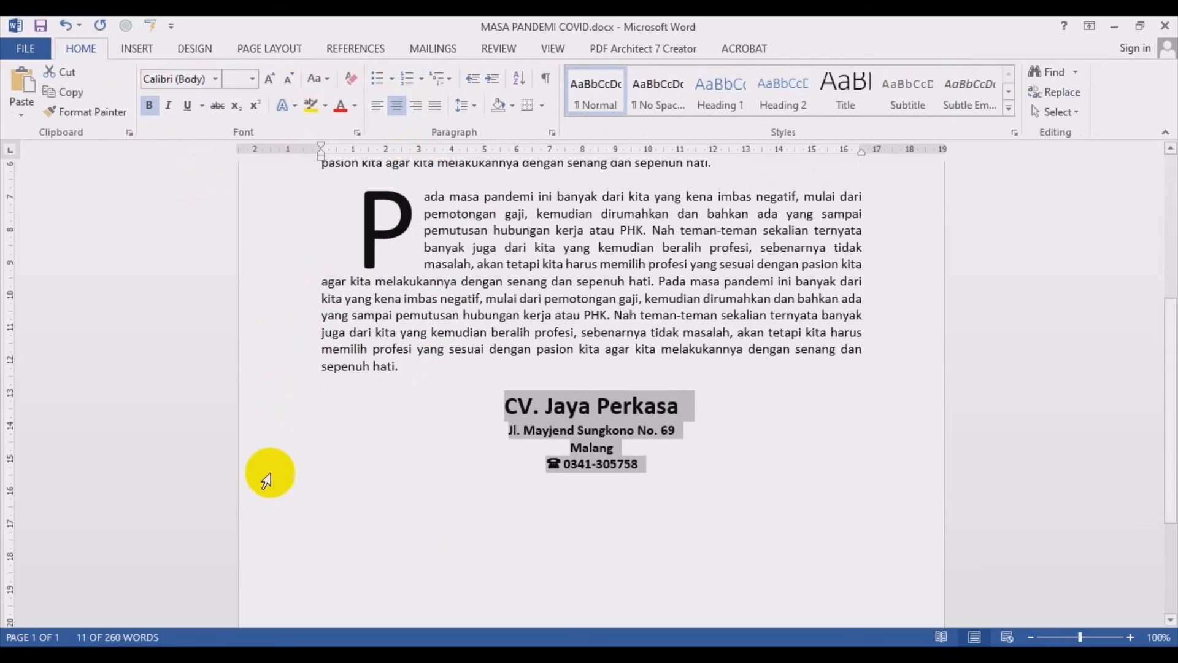
Increase the company name's font size to 26 pt and the street address line's to 20 pt
{"action": "left_click", "coordinate": [263, 408]}
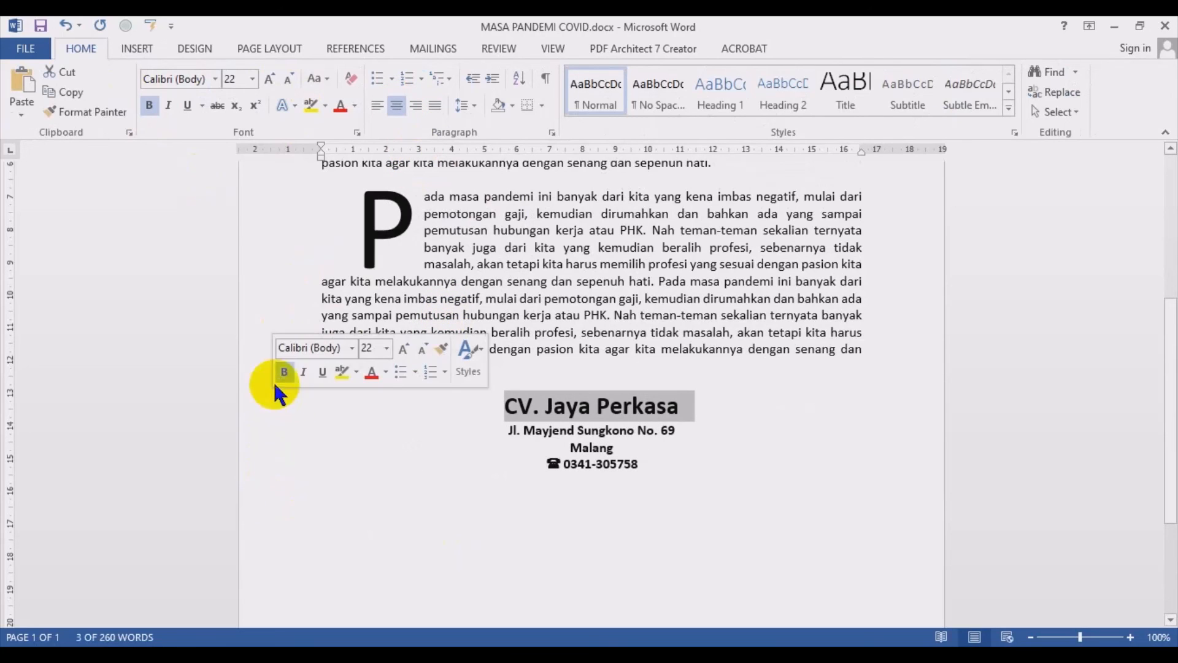
{"action": "left_click", "coordinate": [269, 79]}
{"action": "left_click", "coordinate": [284, 435]}
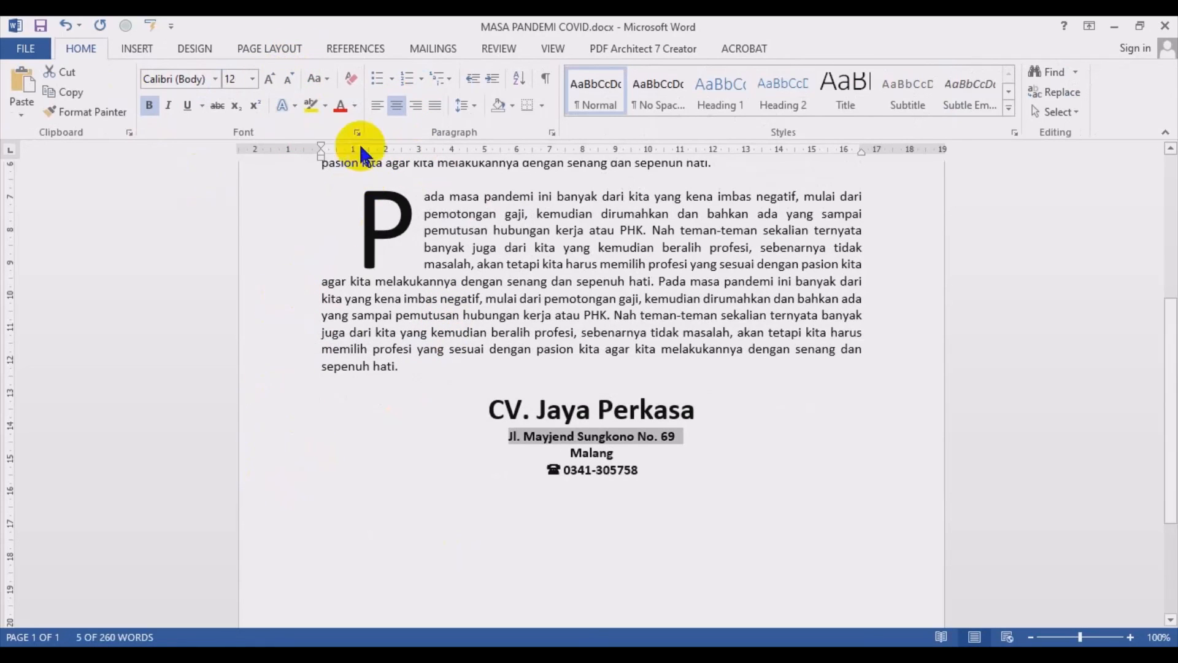
{"action": "left_click", "coordinate": [269, 79]}
{"action": "left_click", "coordinate": [270, 79]}
{"action": "left_click", "coordinate": [270, 80]}
{"action": "left_click", "coordinate": [269, 79]}
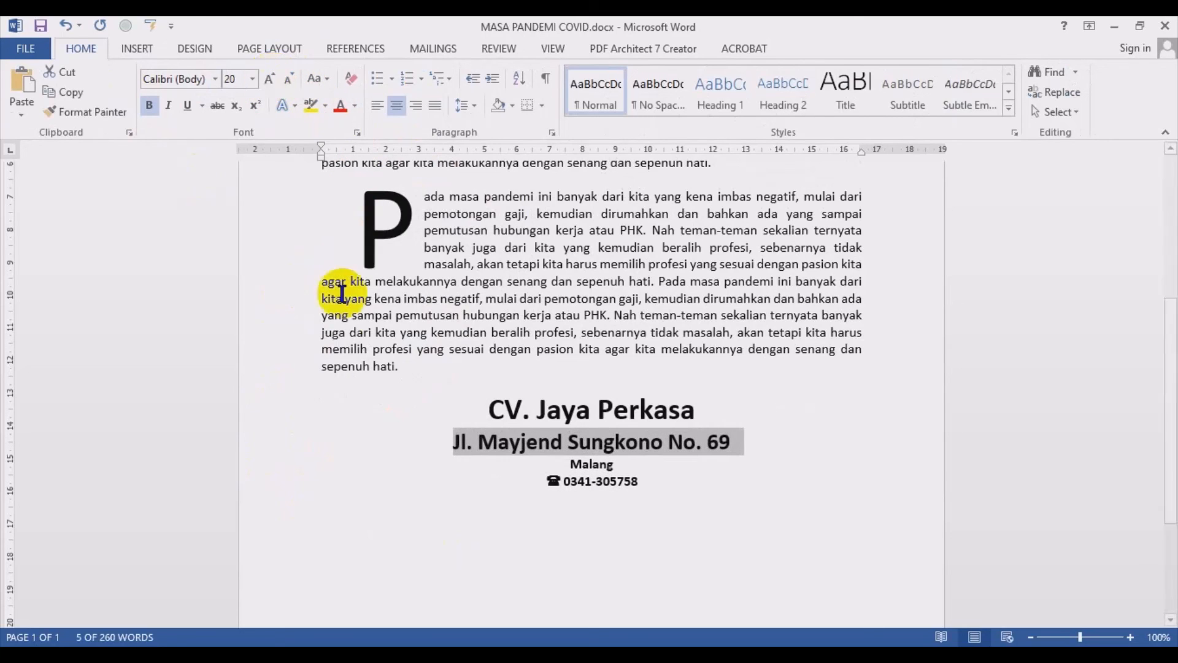
Enlarge the city line "Malang" in the contact block to 24 pt
{"action": "left_click", "coordinate": [258, 465]}
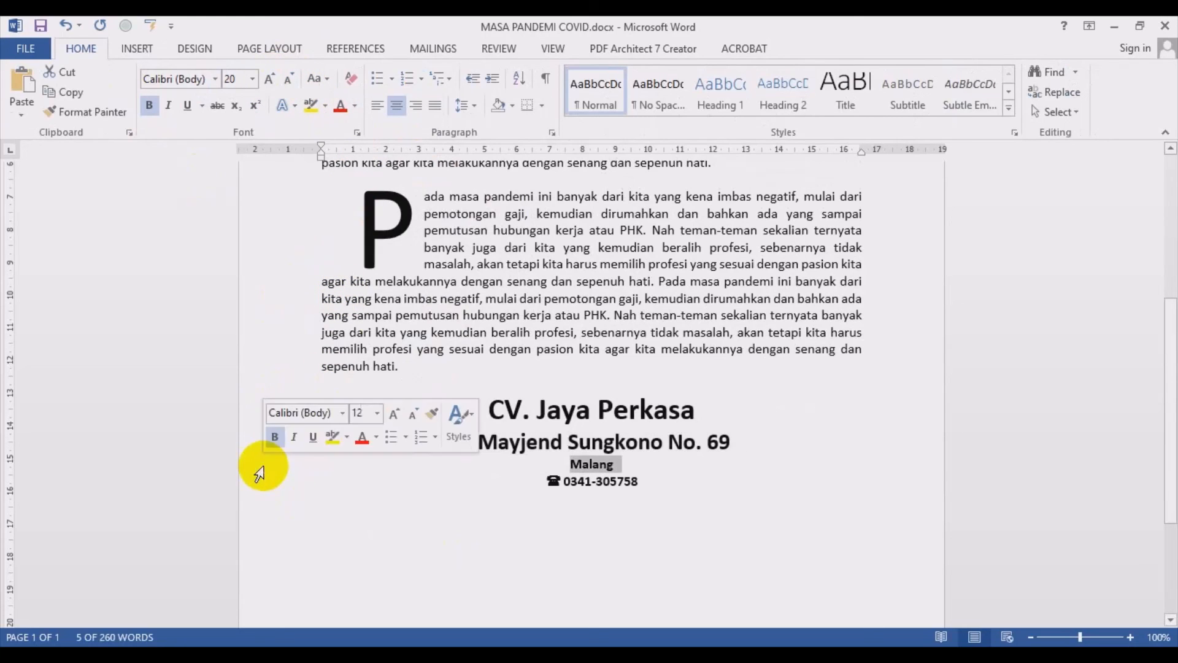
{"action": "left_click", "coordinate": [268, 78]}
{"action": "left_click", "coordinate": [269, 78]}
{"action": "left_click", "coordinate": [269, 79]}
{"action": "left_click", "coordinate": [268, 79]}
{"action": "left_click", "coordinate": [269, 79]}
{"action": "left_click", "coordinate": [269, 78]}
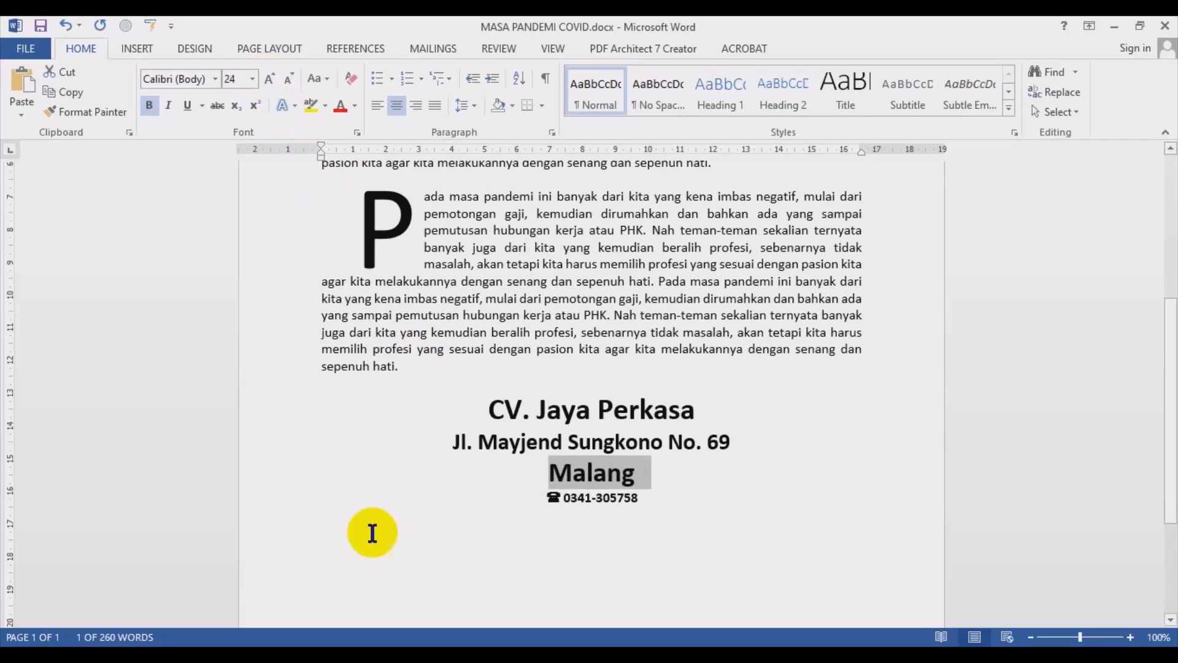
Enlarge the phone line, including its telephone symbol, to 28 pt
{"action": "left_click", "coordinate": [276, 497]}
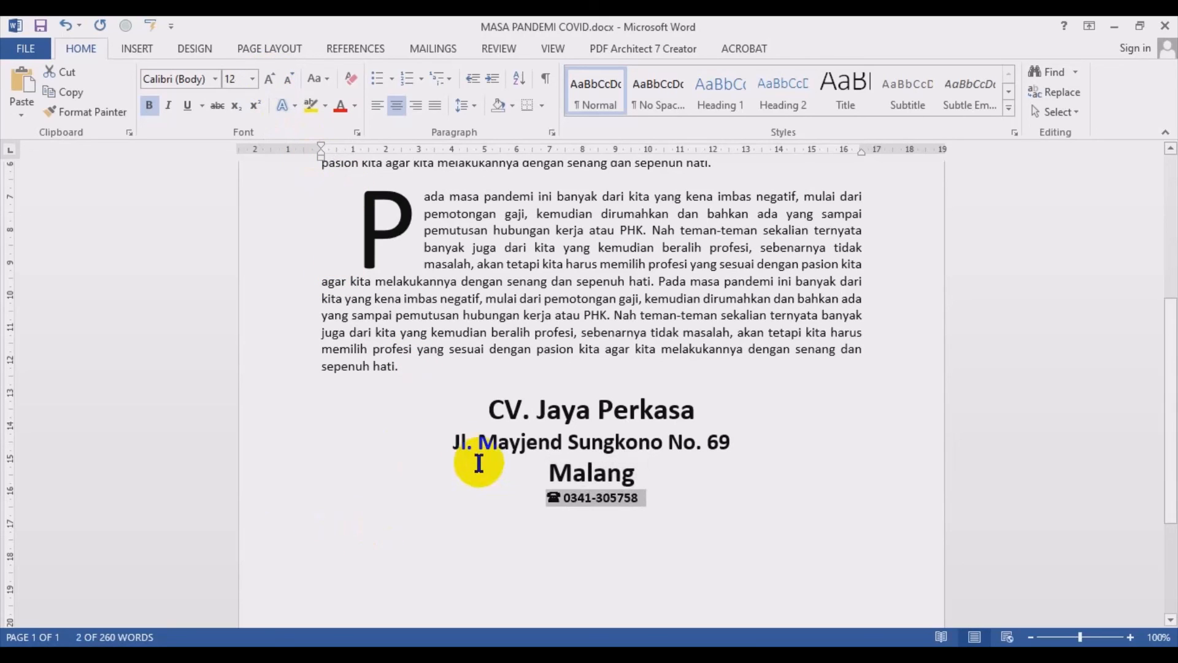
{"action": "left_click", "coordinate": [273, 80]}
{"action": "left_click", "coordinate": [273, 79]}
{"action": "left_click", "coordinate": [273, 79]}
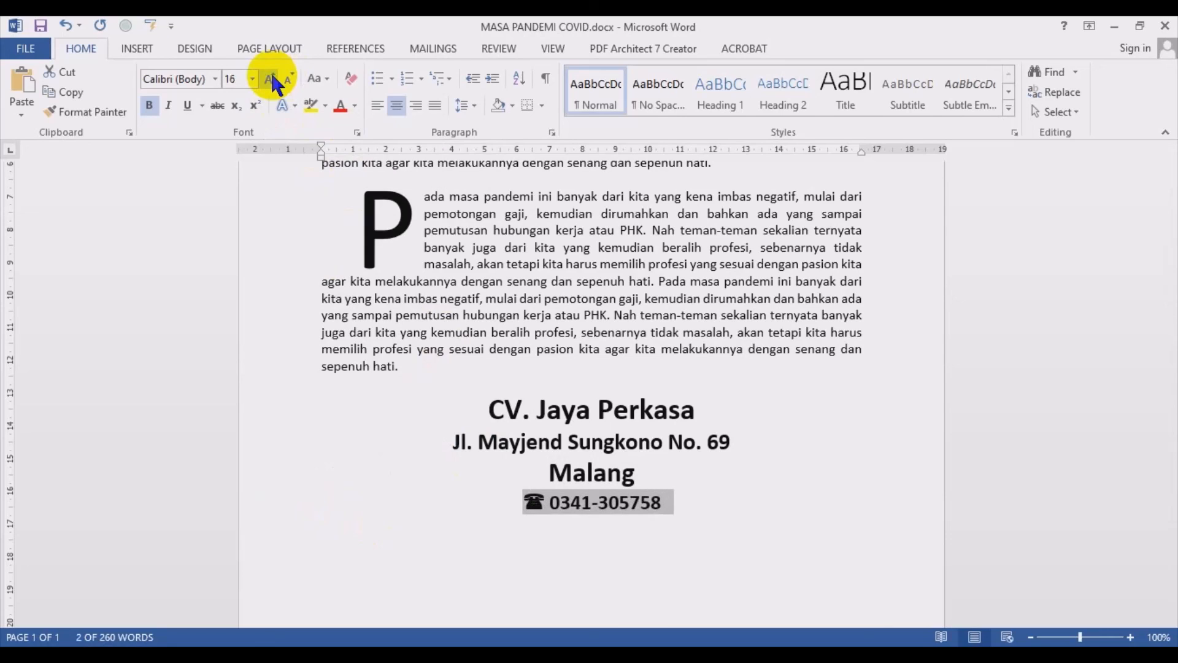
{"action": "left_click", "coordinate": [273, 80]}
{"action": "left_click", "coordinate": [273, 80]}
{"action": "left_click", "coordinate": [273, 80]}
{"action": "left_click", "coordinate": [273, 79]}
{"action": "left_click", "coordinate": [273, 80]}
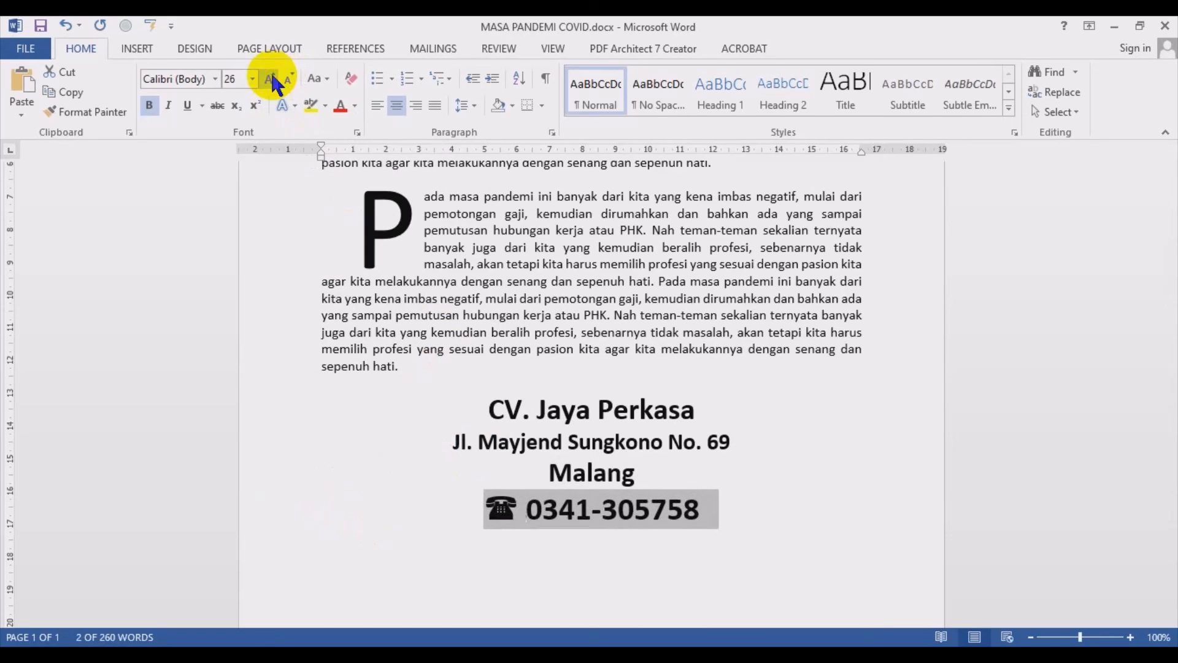
Color only the telephone symbol before the company's phone number red and deselect it
{"action": "left_click", "coordinate": [608, 473]}
{"action": "double_click", "coordinate": [486, 507]}
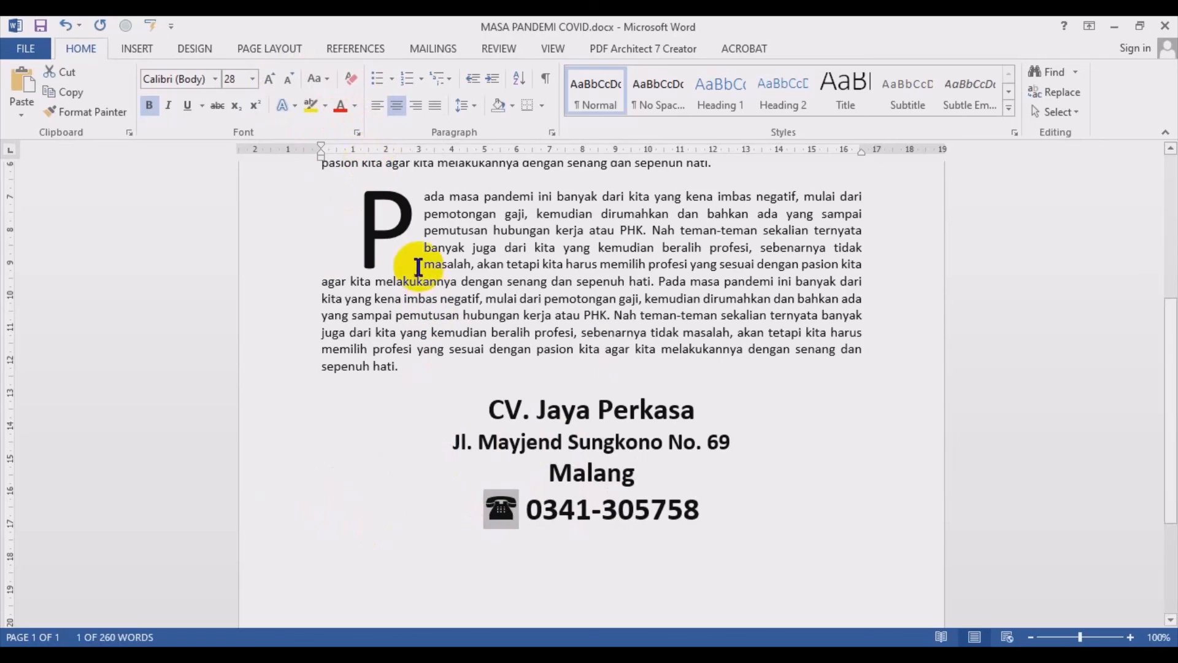
{"action": "left_click_drag", "start_coordinate": [538, 413], "coordinate": [614, 415]}
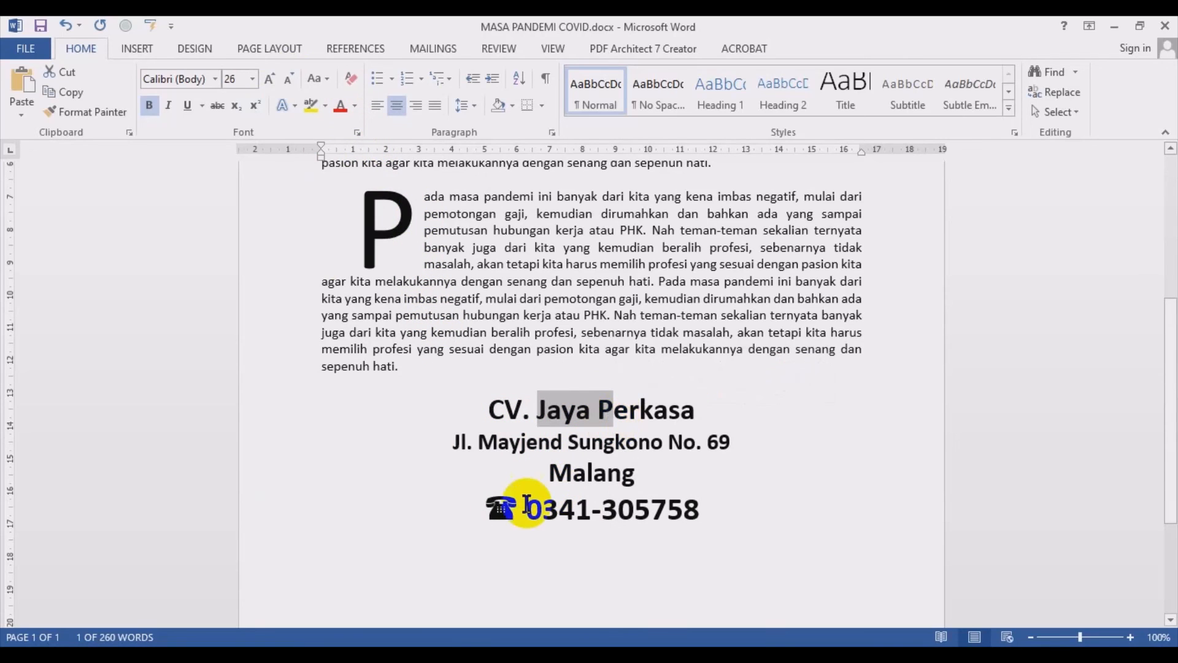
{"action": "left_click_drag", "start_coordinate": [486, 511], "coordinate": [519, 510]}
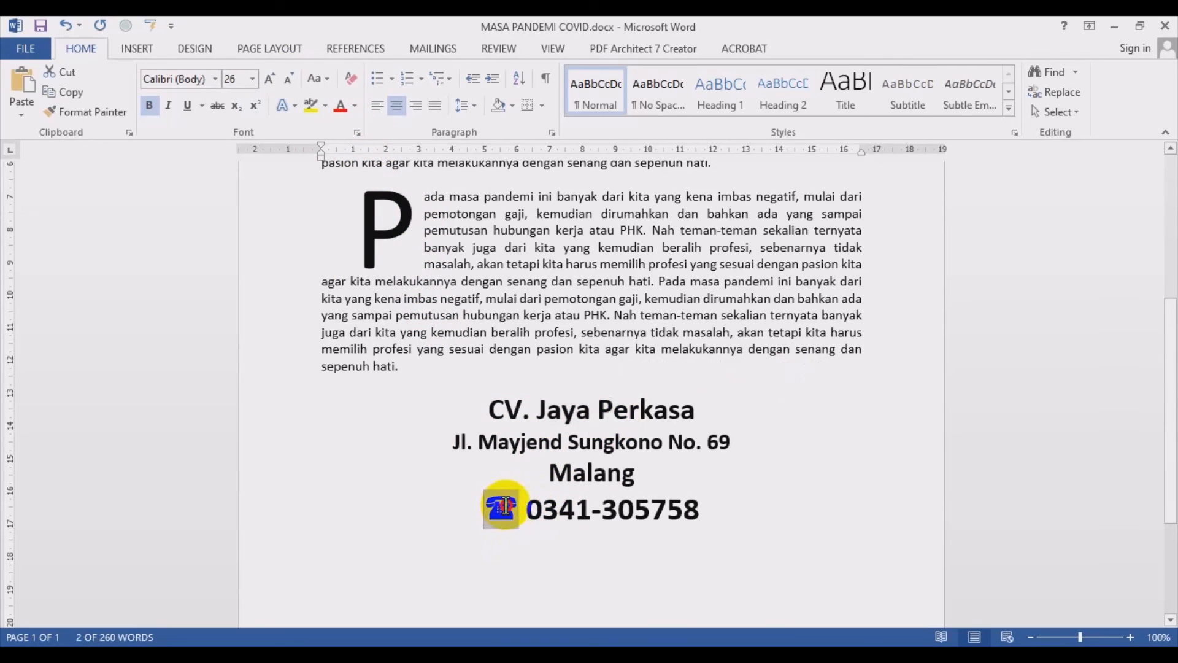
{"action": "left_click", "coordinate": [337, 104]}
{"action": "left_click", "coordinate": [696, 409]}
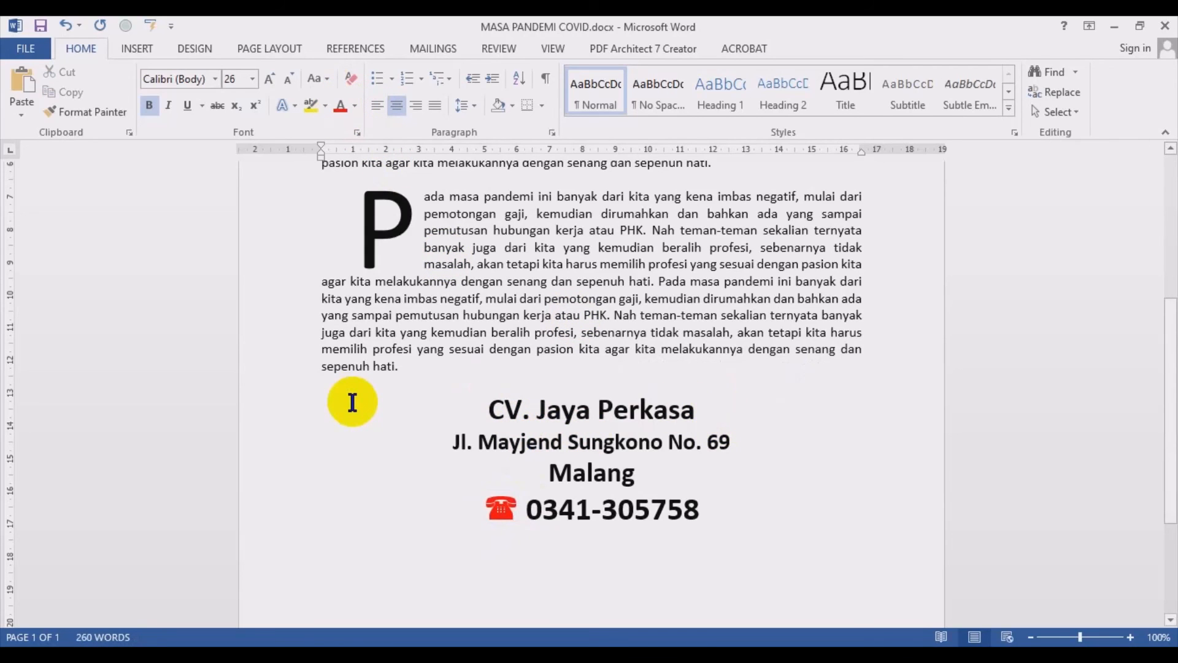